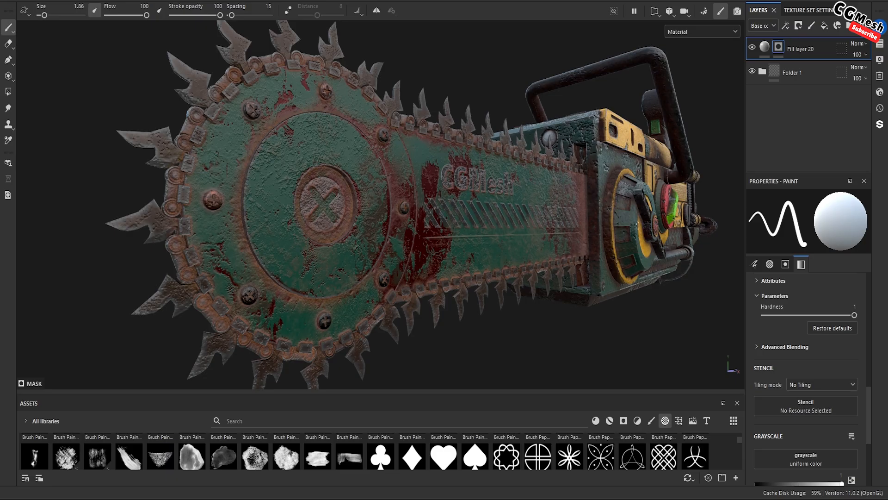
# Turn on symmetry for brush painting on the mask of Fill layer 20
pyautogui.scroll(4, 378, 300)
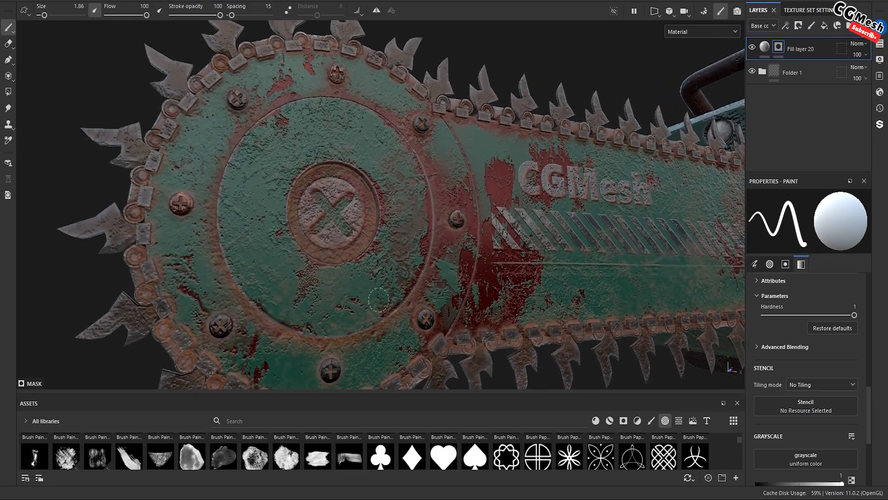
pyautogui.scroll(3, 378, 299)
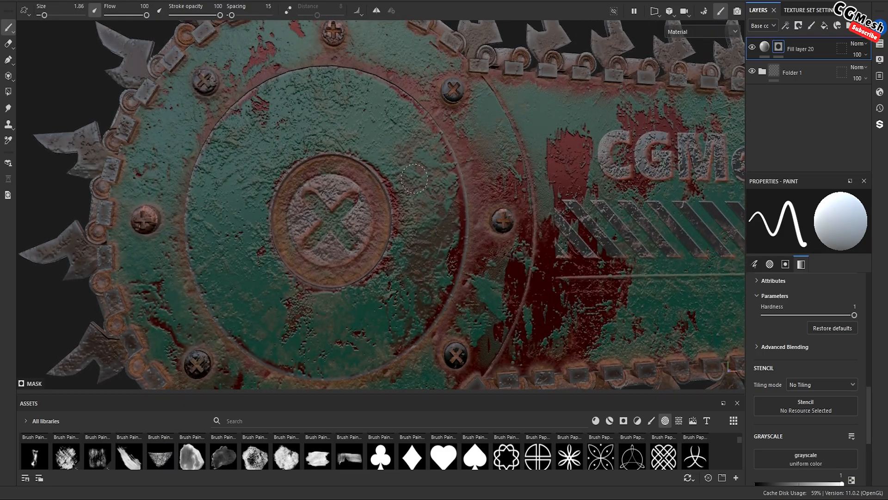
pyautogui.scroll(-5, 414, 178)
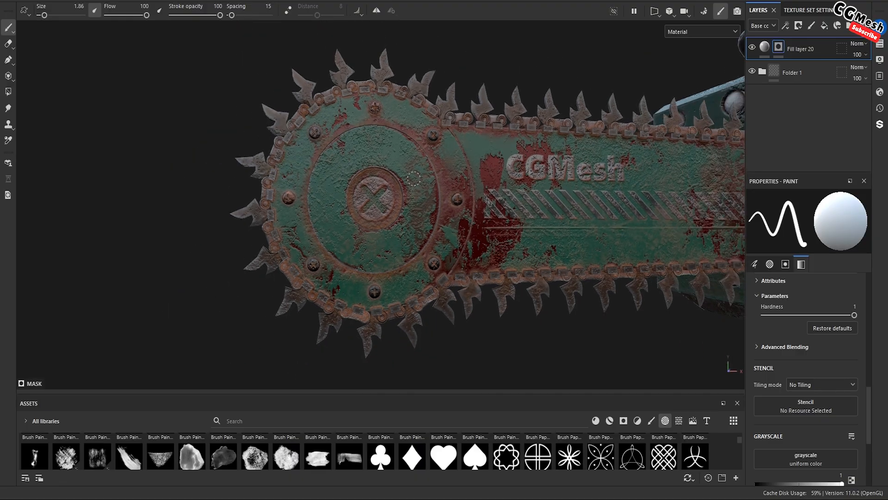
pyautogui.scroll(3, 413, 178)
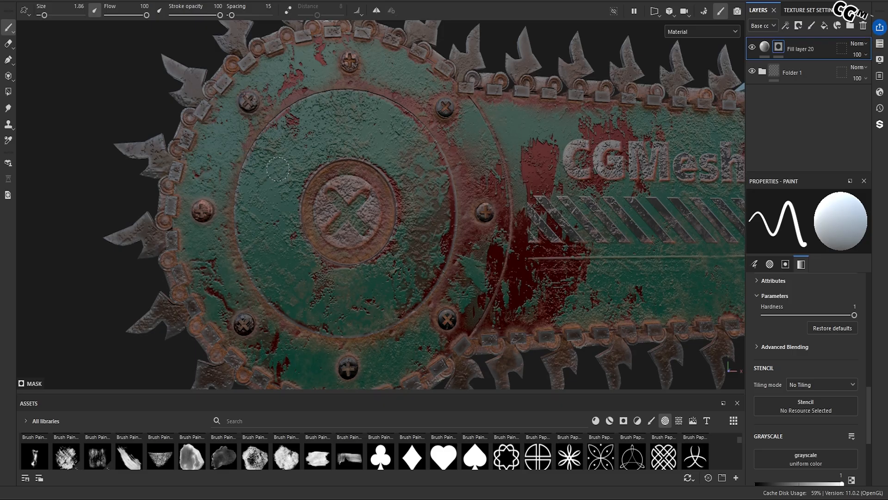
pyautogui.click(377, 11)
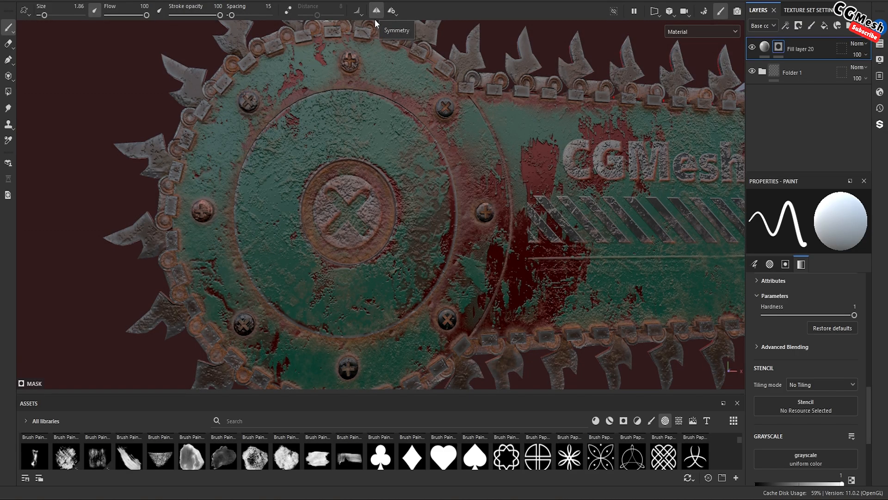
# Examine the symmetry plane and where it cuts through the whole chainsaw model
pyautogui.scroll(-5, 368, 136)
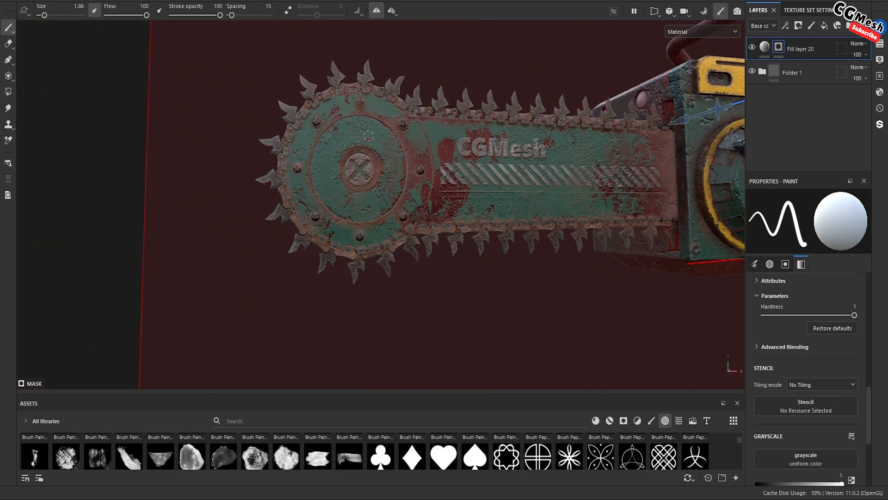
pyautogui.scroll(-5, 368, 135)
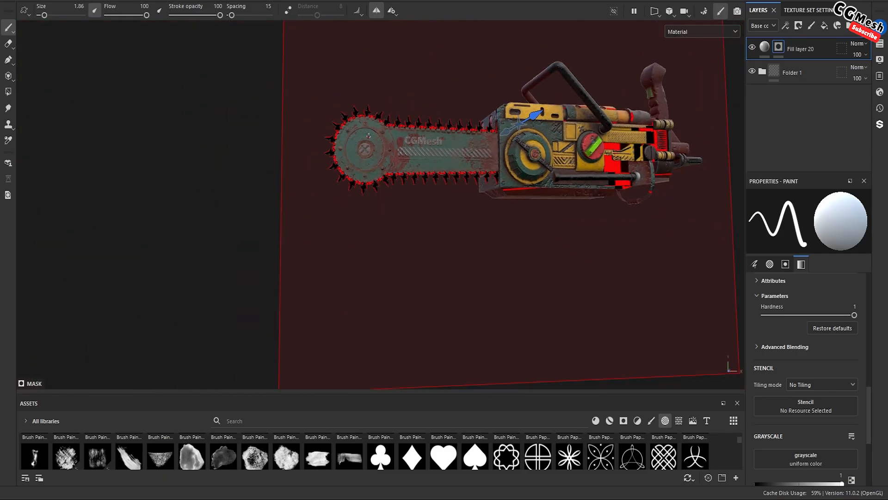
pyautogui.keyDown('alt'); pyautogui.moveTo(393, 121); pyautogui.dragTo(326, 208, button='middle'); pyautogui.keyUp('alt')
pyautogui.scroll(-2, 326, 208)
pyautogui.keyDown('alt'); pyautogui.moveTo(326, 209); pyautogui.dragTo(305, 159); pyautogui.keyUp('alt')
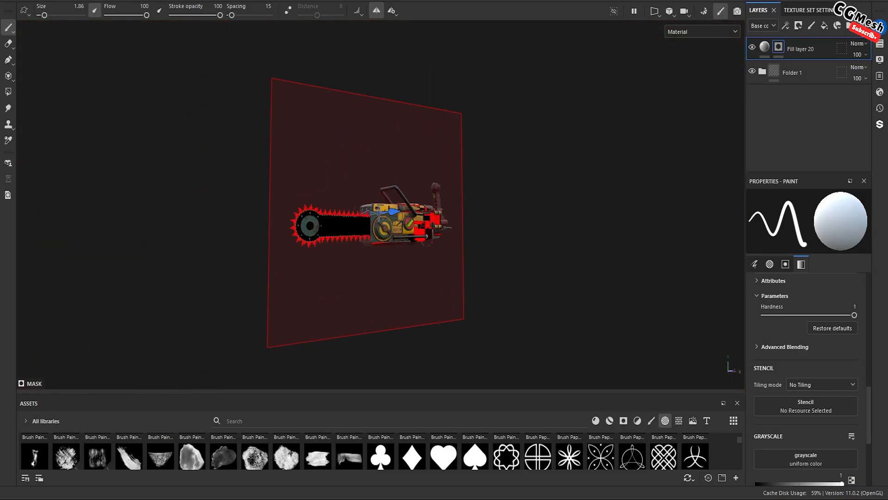
pyautogui.scroll(3, 304, 159)
pyautogui.scroll(-3, 304, 159)
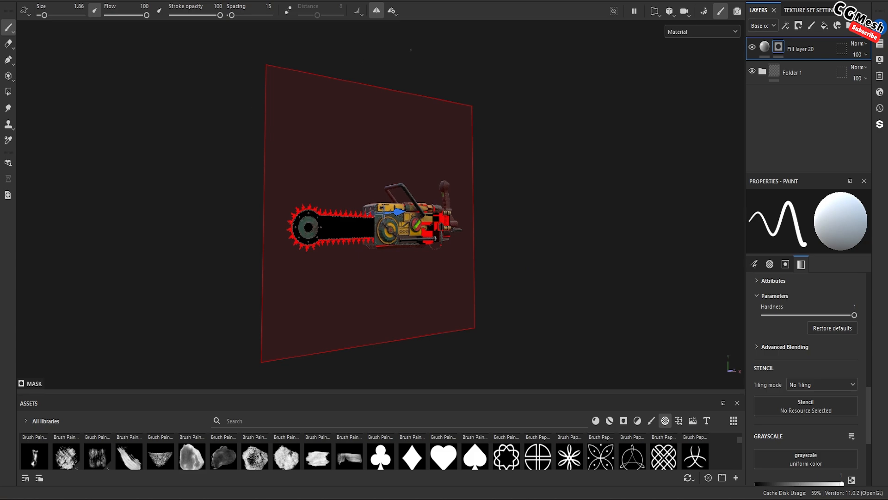
pyautogui.scroll(3, 347, 168)
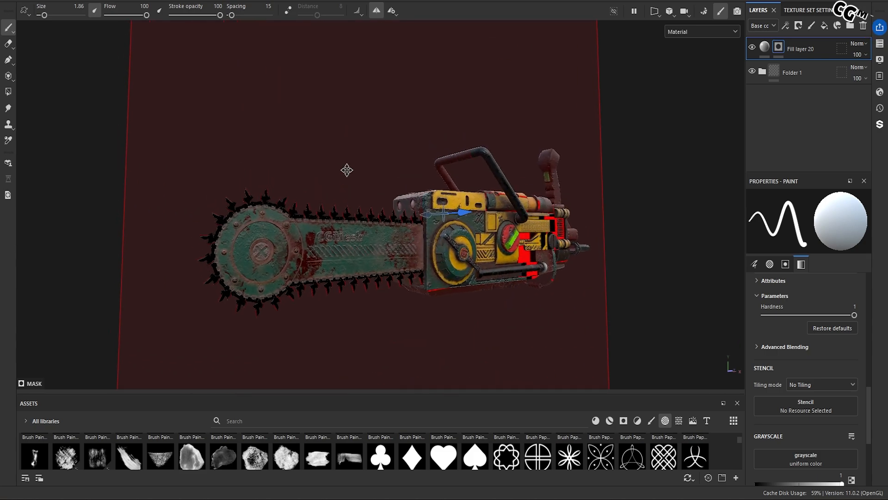
pyautogui.scroll(3, 347, 169)
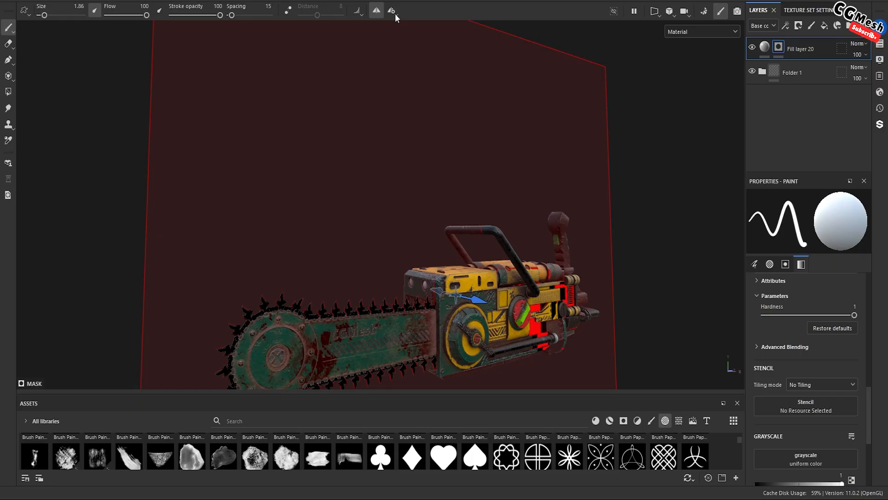
# Hide the symmetry plane and its manipulator while keeping the intersection line and symmetry cursor shown
pyautogui.click(376, 11)
pyautogui.click(376, 11)
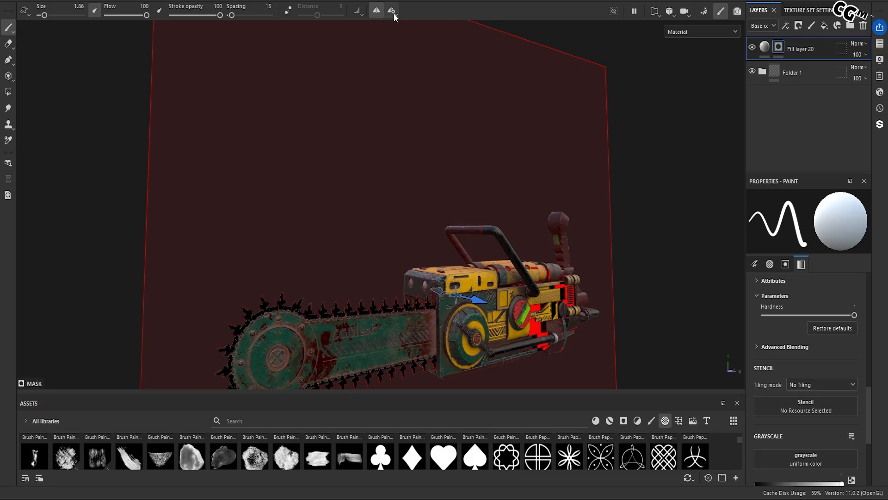
pyautogui.click(394, 12)
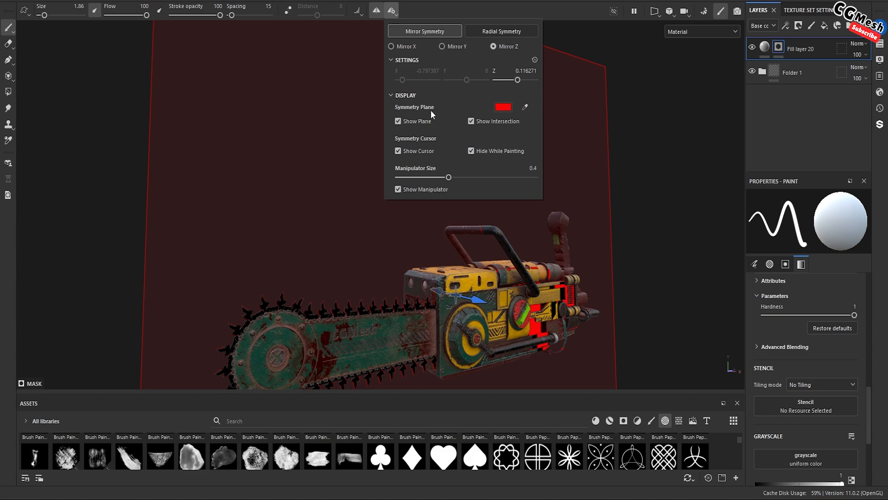
pyautogui.click(398, 121)
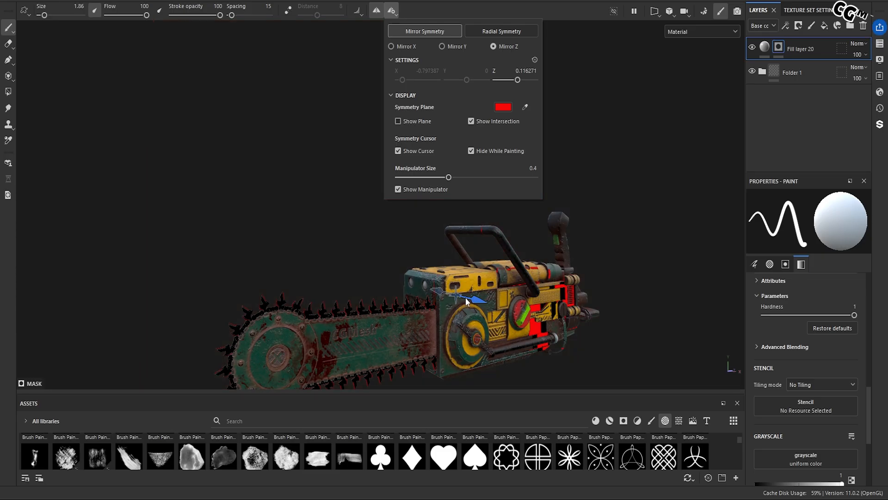
pyautogui.click(398, 189)
pyautogui.click(283, 178)
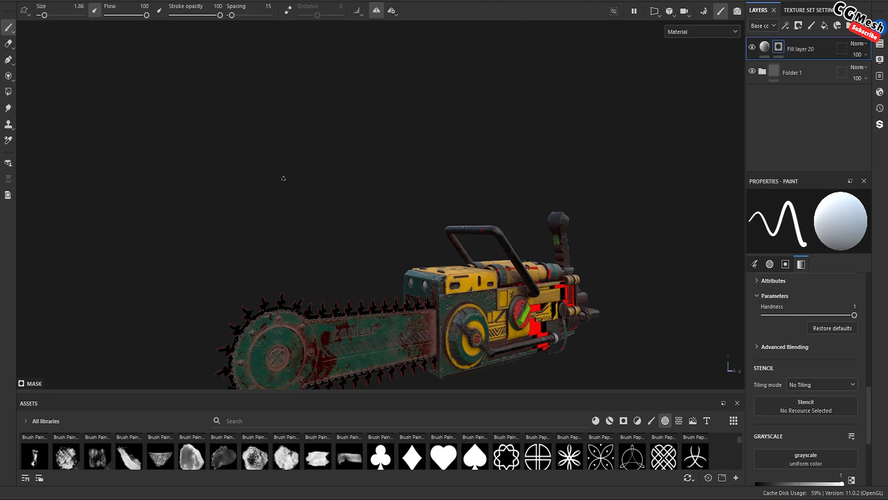
# Test the Z mirroring with a dab and a short stroke beside the symmetry line on the yellow top cover, and undo both
pyautogui.keyDown('alt'); pyautogui.moveTo(283, 178); pyautogui.dragTo(387, 100, button='middle'); pyautogui.keyUp('alt')
pyautogui.keyDown('alt'); pyautogui.moveTo(386, 100); pyautogui.dragTo(398, 236, button='right'); pyautogui.keyUp('alt')
pyautogui.keyDown('alt'); pyautogui.moveTo(398, 236); pyautogui.dragTo(395, 159, button='middle'); pyautogui.keyUp('alt')
pyautogui.keyDown('alt'); pyautogui.moveTo(395, 159); pyautogui.dragTo(579, 189); pyautogui.keyUp('alt')
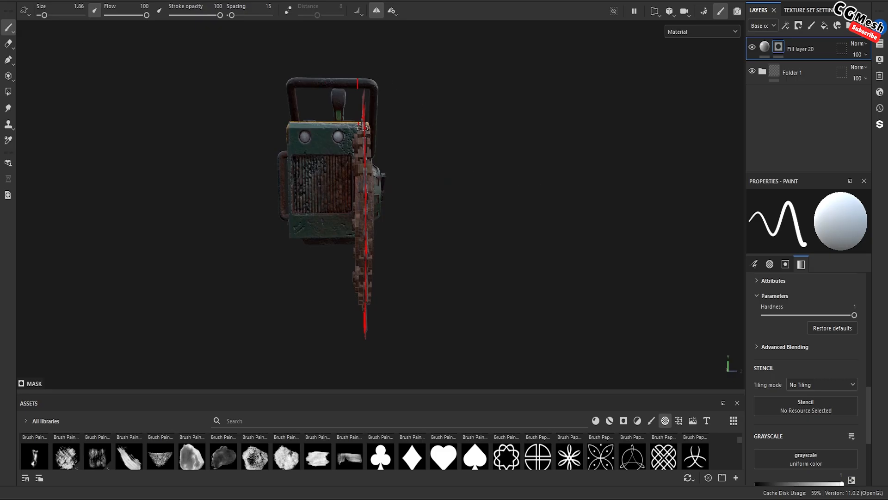
pyautogui.keyDown('alt'); pyautogui.moveTo(346, 236); pyautogui.dragTo(372, 111); pyautogui.keyUp('alt')
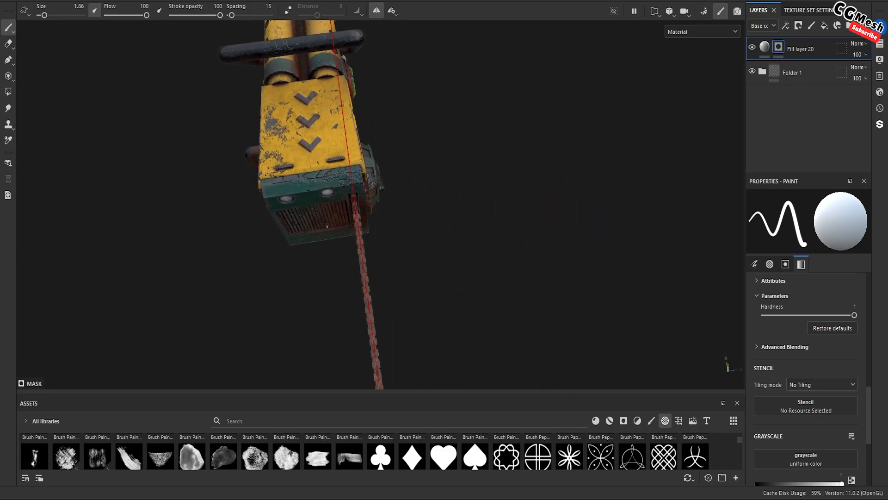
pyautogui.keyDown('alt'); pyautogui.moveTo(327, 226); pyautogui.dragTo(433, 176); pyautogui.keyUp('alt')
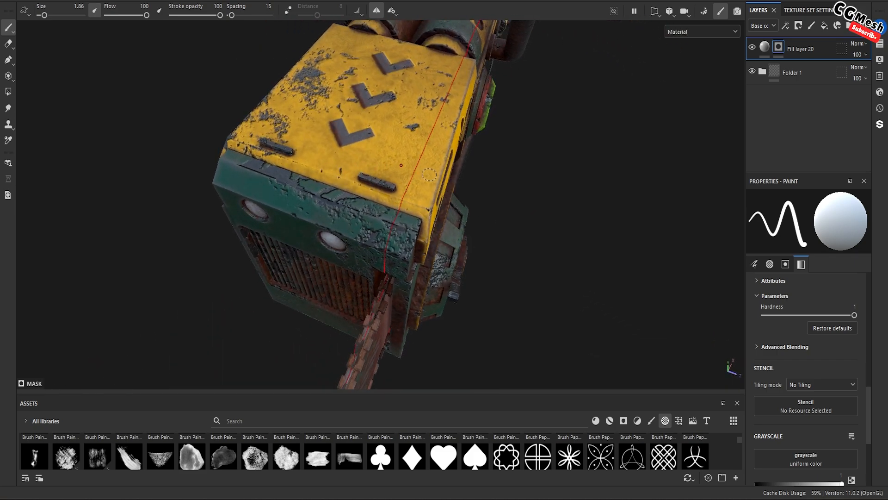
pyautogui.click(429, 174)
pyautogui.scroll(5, 426, 175)
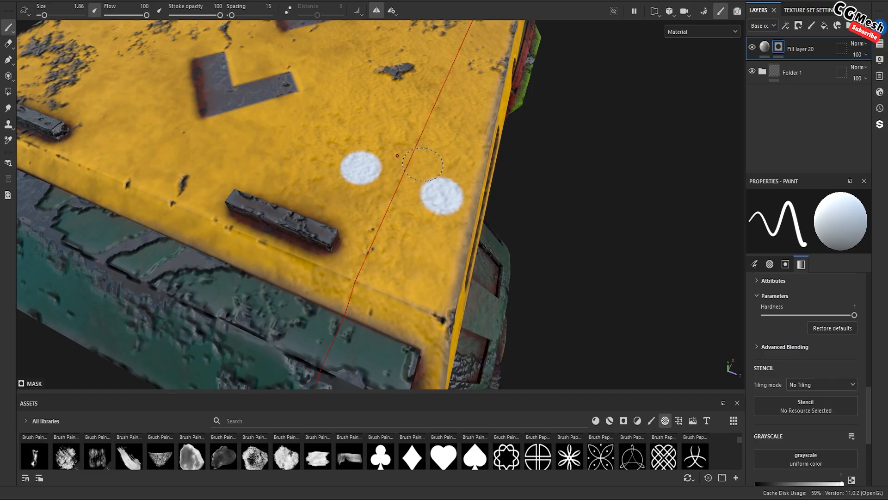
pyautogui.moveTo(464, 98); pyautogui.dragTo(455, 153)
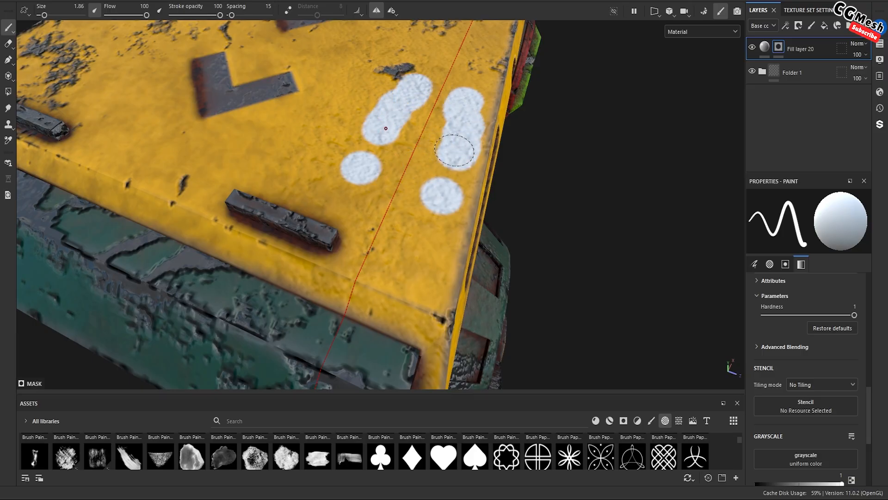
pyautogui.hotkey('ctrl', 'z')
pyautogui.hotkey('ctrl', 'z')
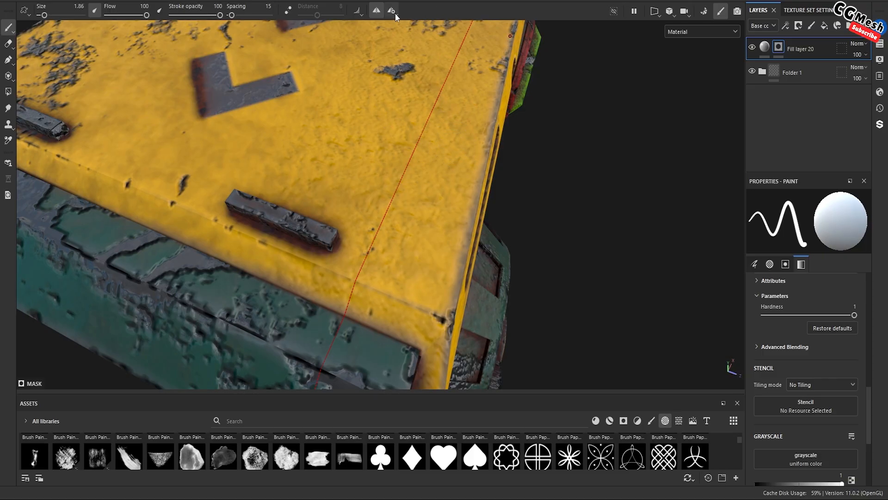
# Switch the mirror symmetry axis to Mirror X
pyautogui.scroll(-5, 422, 139)
pyautogui.keyDown('alt'); pyautogui.moveTo(435, 208); pyautogui.dragTo(214, 213); pyautogui.keyUp('alt')
pyautogui.scroll(-3, 284, 159)
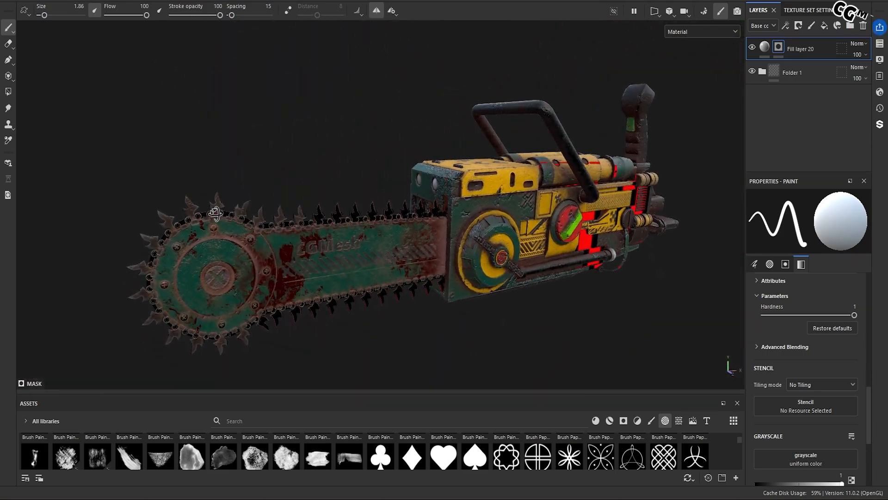
pyautogui.scroll(4, 400, 191)
pyautogui.keyDown('alt'); pyautogui.moveTo(400, 190); pyautogui.dragTo(388, 231); pyautogui.keyUp('alt')
pyautogui.keyDown('alt'); pyautogui.moveTo(602, 195); pyautogui.dragTo(395, 205, button='middle'); pyautogui.keyUp('alt')
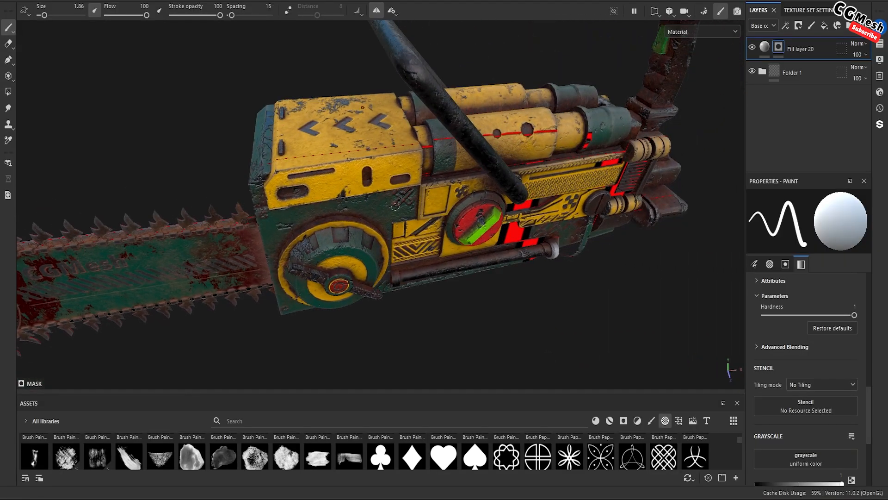
pyautogui.keyDown('alt'); pyautogui.moveTo(395, 206); pyautogui.dragTo(347, 182); pyautogui.keyUp('alt')
pyautogui.scroll(3, 298, 174)
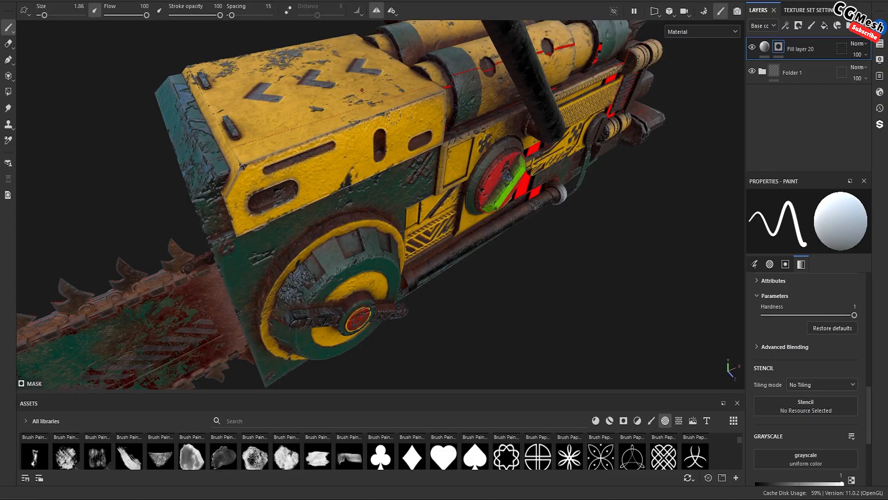
pyautogui.click(396, 16)
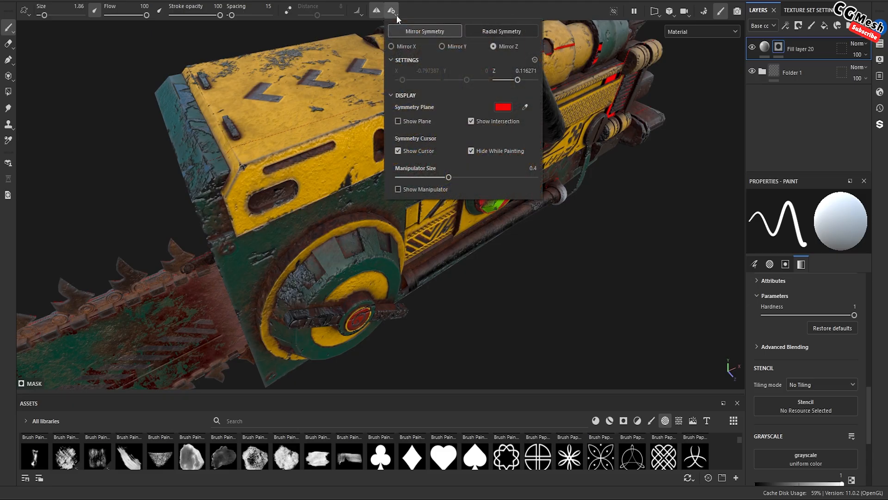
pyautogui.click(391, 46)
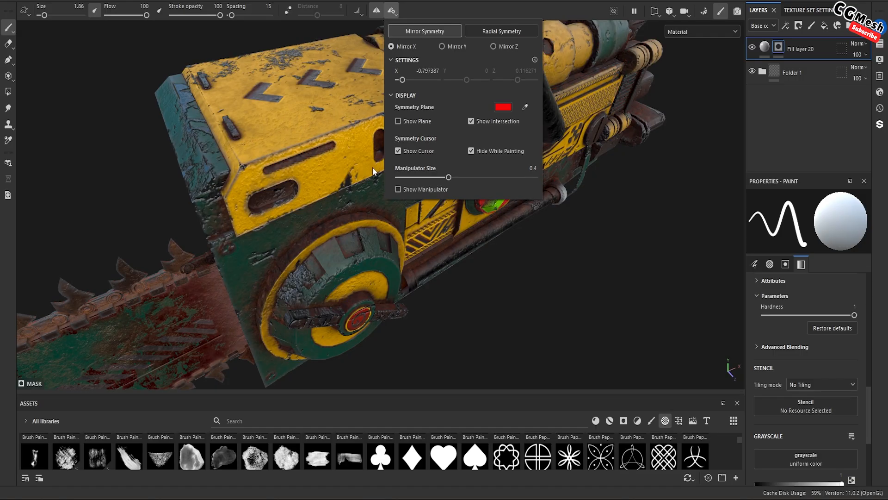
pyautogui.click(619, 299)
# Test the X mirroring with one paint dab on the round saw disc beside the symmetry line, and undo it
pyautogui.keyDown('alt'); pyautogui.moveTo(619, 298); pyautogui.dragTo(394, 250); pyautogui.keyUp('alt')
pyautogui.scroll(-5, 356, 245)
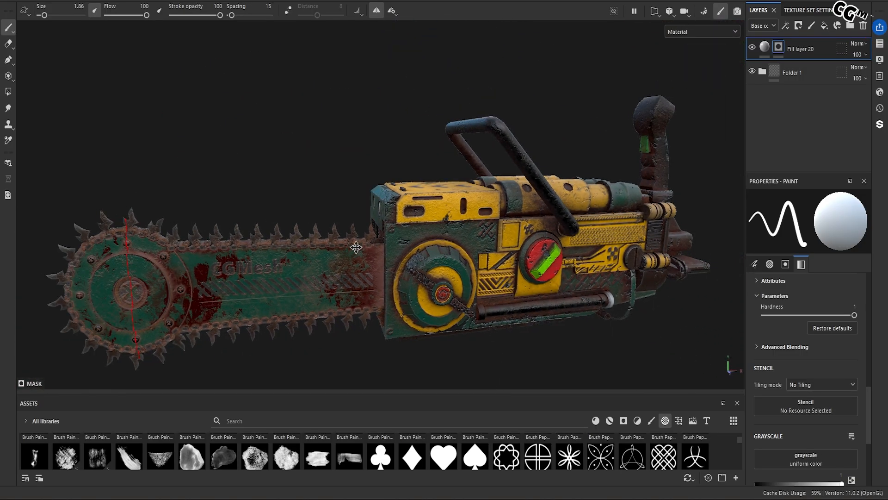
pyautogui.keyDown('alt'); pyautogui.moveTo(357, 245); pyautogui.dragTo(546, 213, button='middle'); pyautogui.keyUp('alt')
pyautogui.scroll(6, 376, 255)
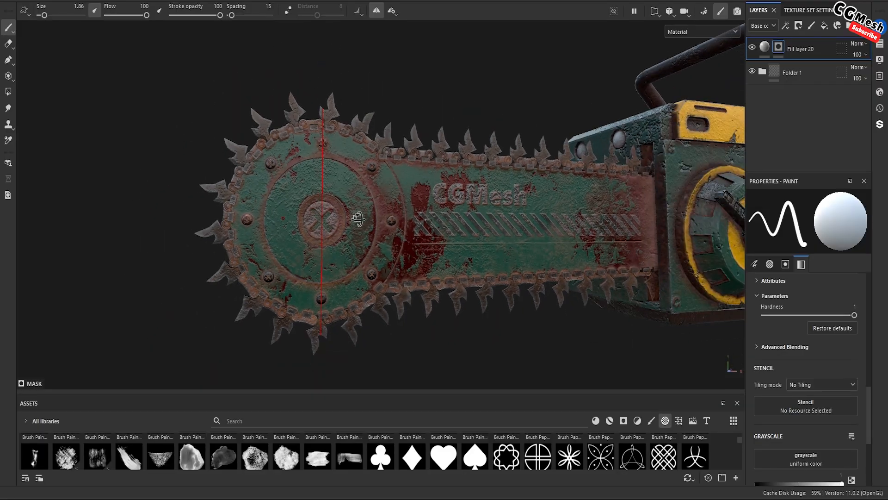
pyautogui.scroll(3, 357, 229)
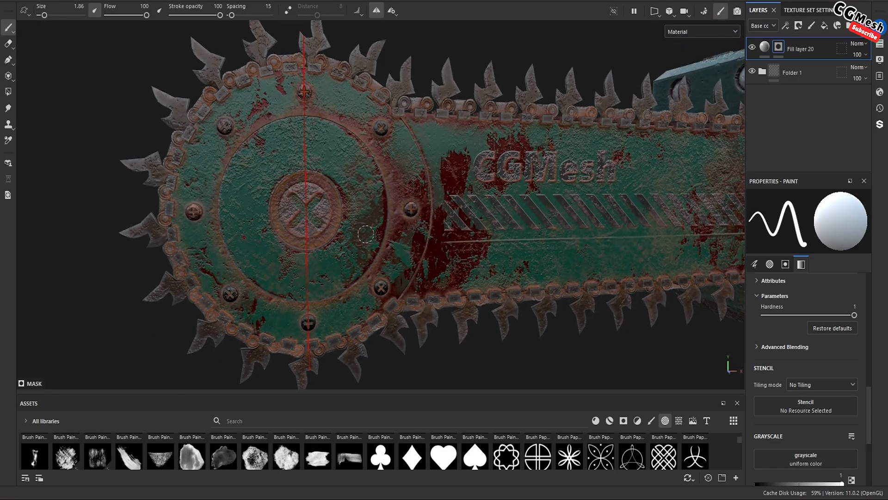
pyautogui.click(364, 208)
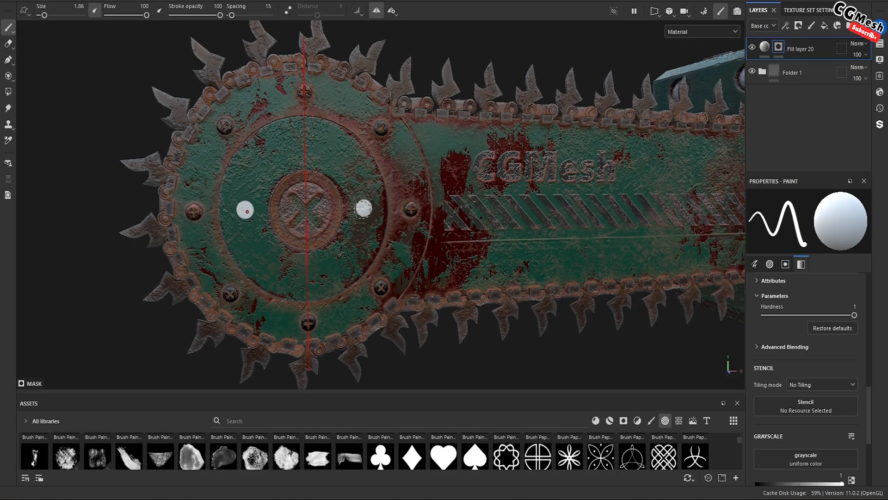
pyautogui.hotkey('ctrl', 'z')
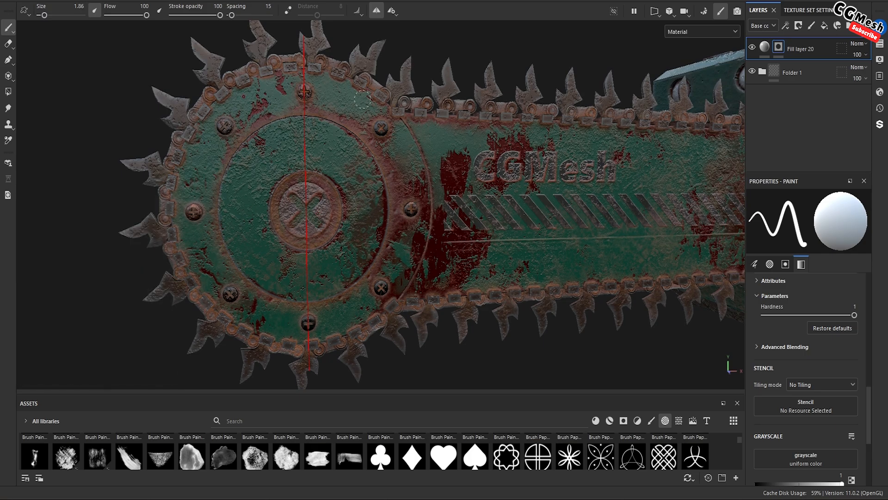
# Switch the symmetry axis to Mirror Y and paint a test dab on the engine housing below the symmetry line
pyautogui.click(394, 14)
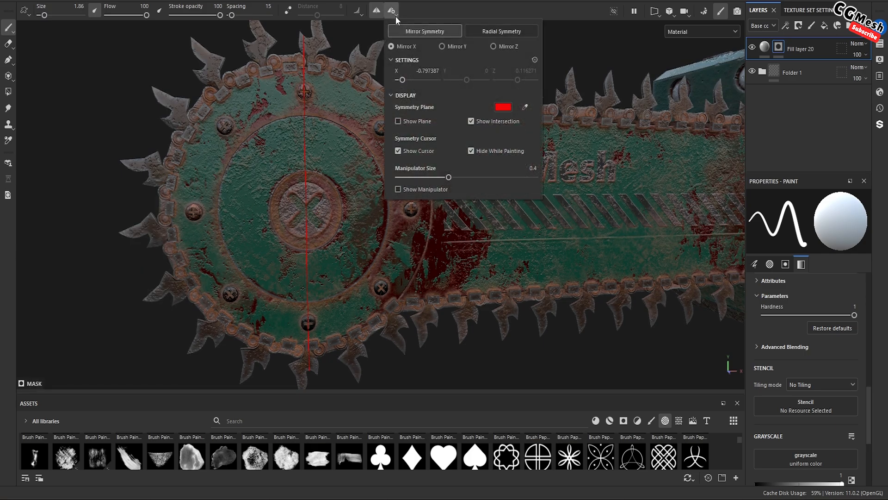
pyautogui.click(441, 46)
pyautogui.click(346, 118)
pyautogui.moveTo(530, 190)
pyautogui.keyDown('alt'); pyautogui.mouseDown(button='middle')
pyautogui.moveTo(144, 209)
pyautogui.moveTo(287, 217)
pyautogui.moveTo(278, 220)
pyautogui.mouseUp(button='middle'); pyautogui.keyUp('alt')
pyautogui.click(444, 182)
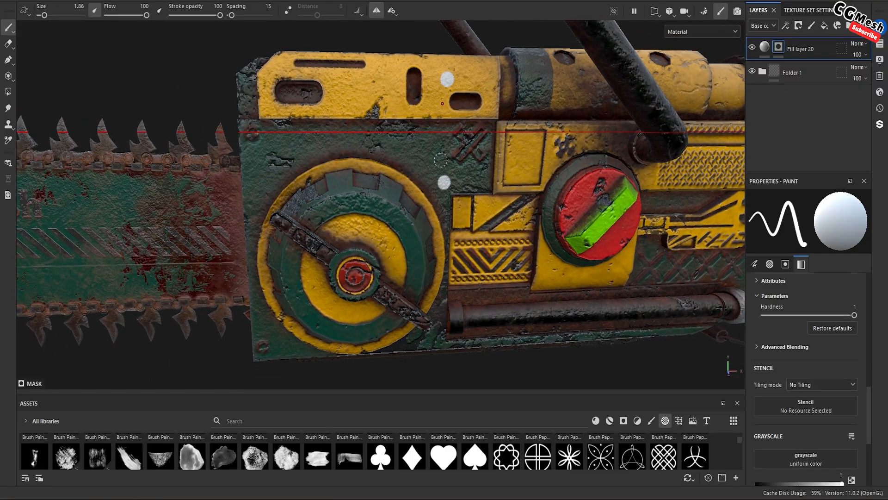
# Set the mirror symmetry axis back to Mirror Z
pyautogui.click(394, 14)
pyautogui.click(494, 46)
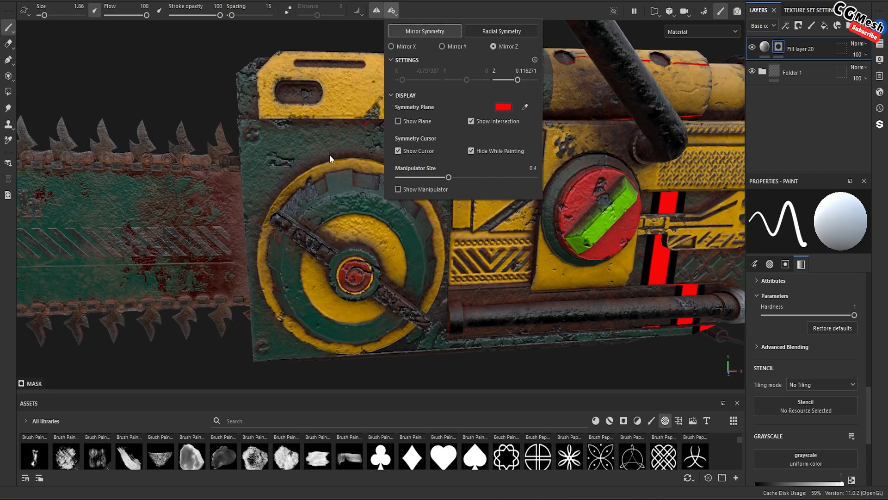
pyautogui.click(206, 97)
pyautogui.scroll(-3, 332, 144)
pyautogui.keyDown('alt'); pyautogui.moveTo(332, 144); pyautogui.dragTo(295, 169); pyautogui.keyUp('alt')
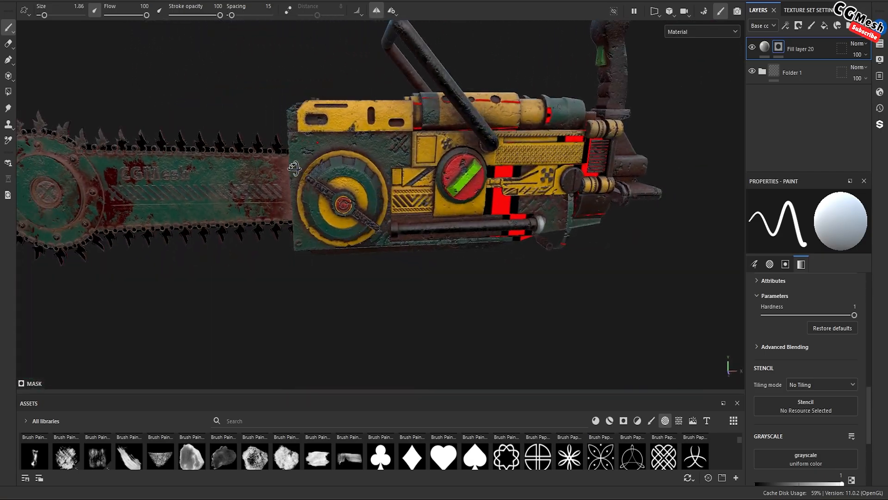
# Switch the mirror symmetry axis back to Mirror X
pyautogui.click(392, 11)
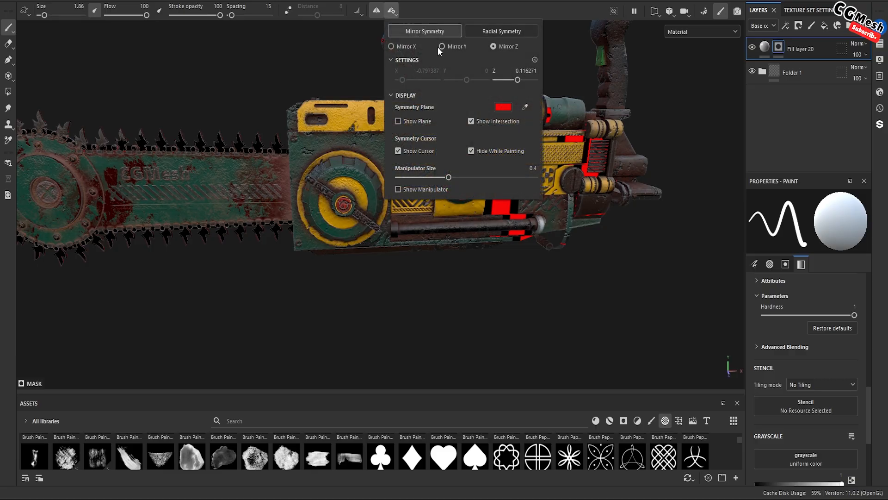
pyautogui.click(391, 46)
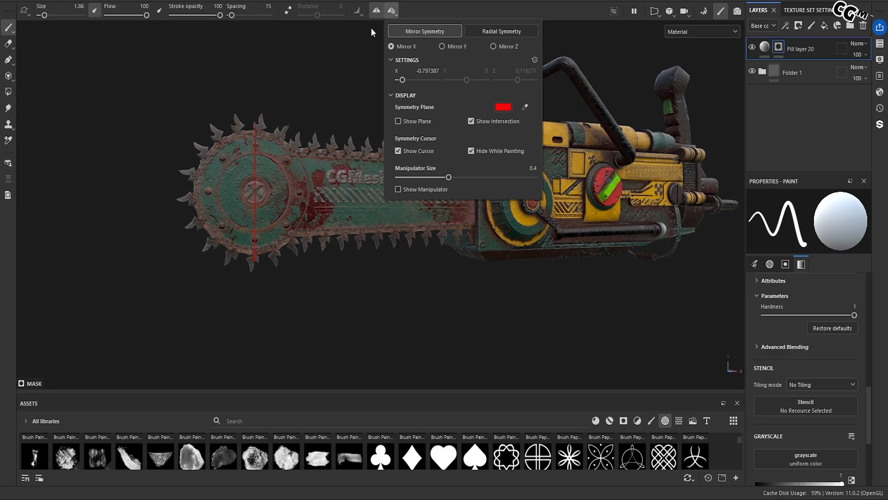
pyautogui.click(323, 73)
# Examine where the X symmetry line crosses the saw disc compared with the round wheel on the engine housing
pyautogui.scroll(3, 236, 220)
pyautogui.scroll(3, 248, 257)
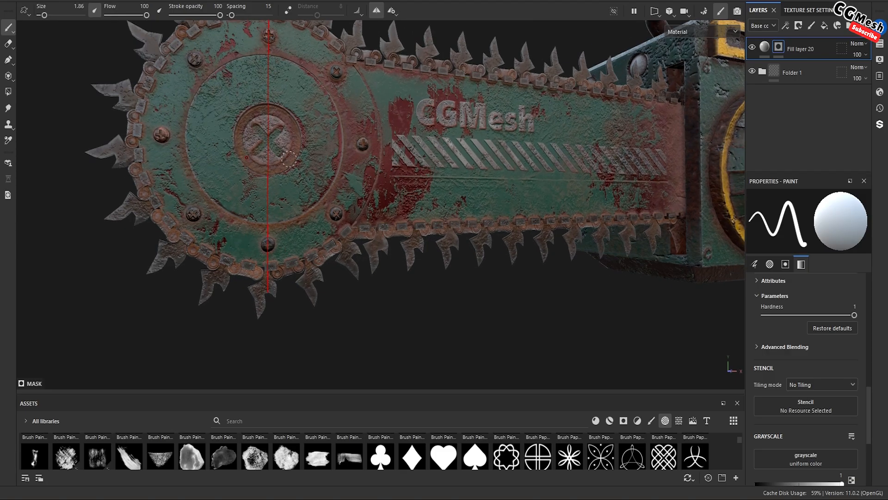
pyautogui.moveTo(289, 162); pyautogui.dragTo(258, 180, button='middle')
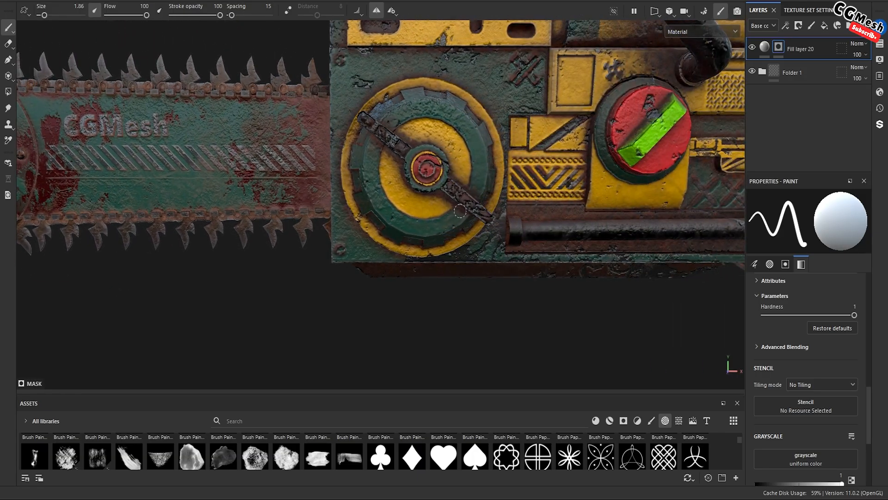
pyautogui.scroll(3, 567, 66)
pyautogui.keyDown('alt'); pyautogui.moveTo(568, 65); pyautogui.dragTo(436, 164); pyautogui.keyUp('alt')
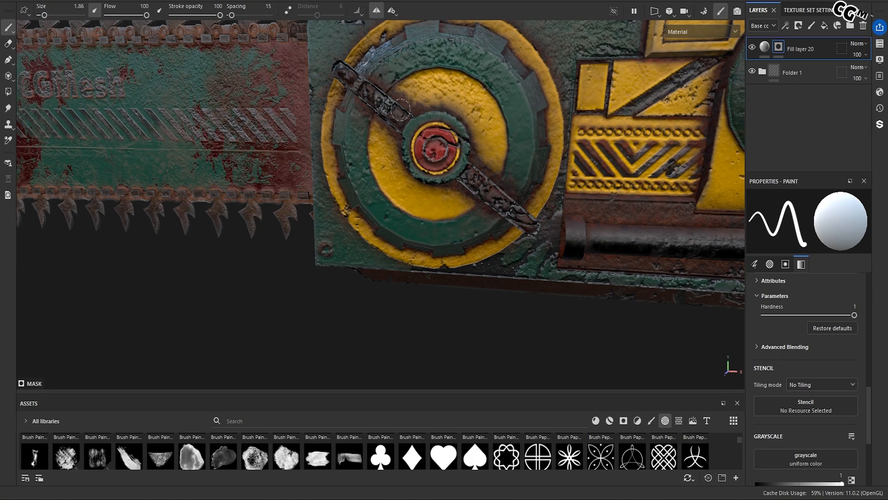
pyautogui.scroll(-10, 425, 183)
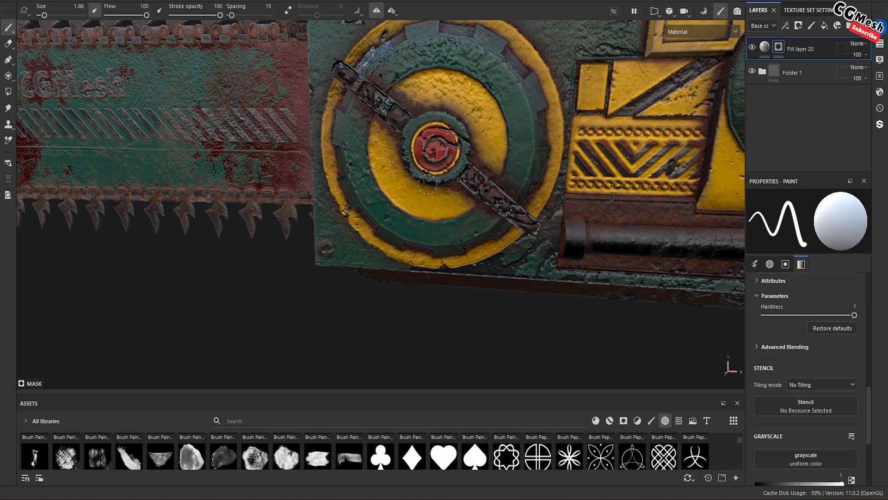
pyautogui.keyDown('alt'); pyautogui.moveTo(271, 145); pyautogui.dragTo(336, 152, button='middle'); pyautogui.keyUp('alt')
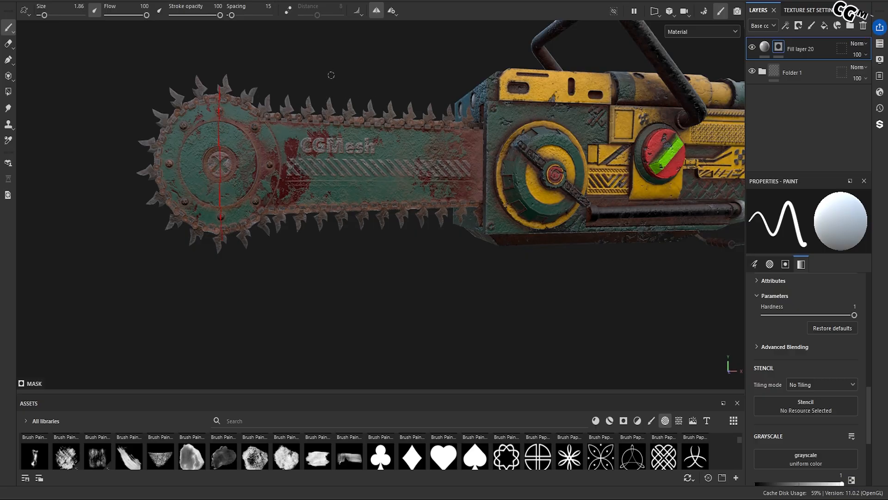
# Turn on the display of the symmetry manipulator for the X mirror plane
pyautogui.click(395, 15)
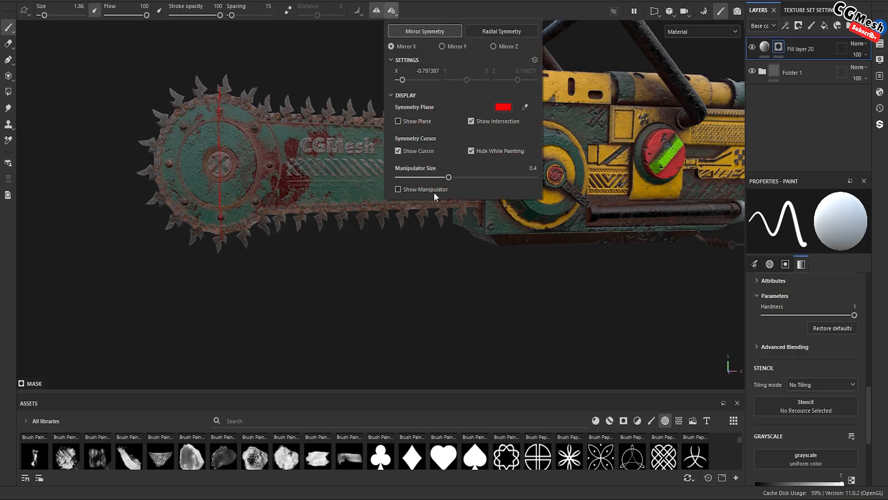
pyautogui.click(398, 189)
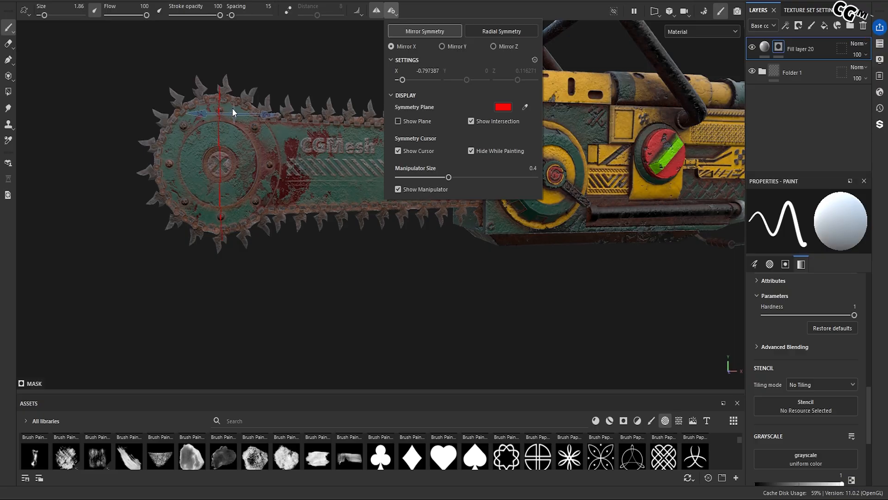
pyautogui.click(297, 60)
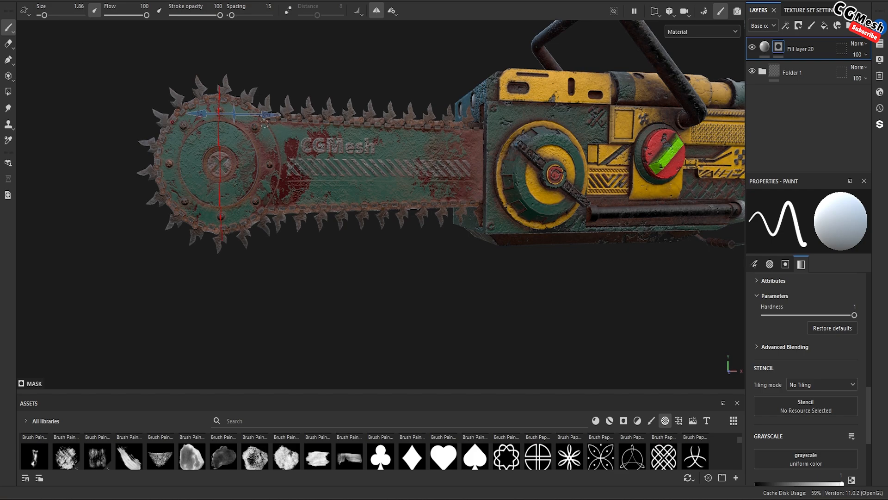
# Move the X symmetry plane onto the center of the round wheel on the engine housing, at about 0.031
pyautogui.moveTo(264, 115); pyautogui.dragTo(545, 147)
pyautogui.keyDown('alt'); pyautogui.moveTo(582, 181); pyautogui.dragTo(523, 179); pyautogui.keyUp('alt')
pyautogui.keyDown('alt'); pyautogui.moveTo(522, 179); pyautogui.dragTo(575, 315, button='right'); pyautogui.keyUp('alt')
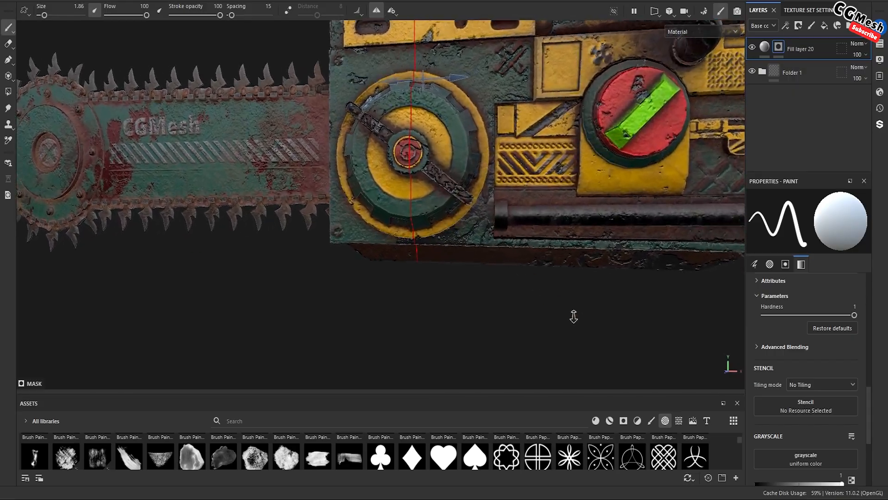
pyautogui.keyDown('alt'); pyautogui.moveTo(447, 204); pyautogui.dragTo(483, 217); pyautogui.keyUp('alt')
pyautogui.keyDown('alt'); pyautogui.moveTo(514, 283); pyautogui.dragTo(562, 324, button='right'); pyautogui.keyUp('alt')
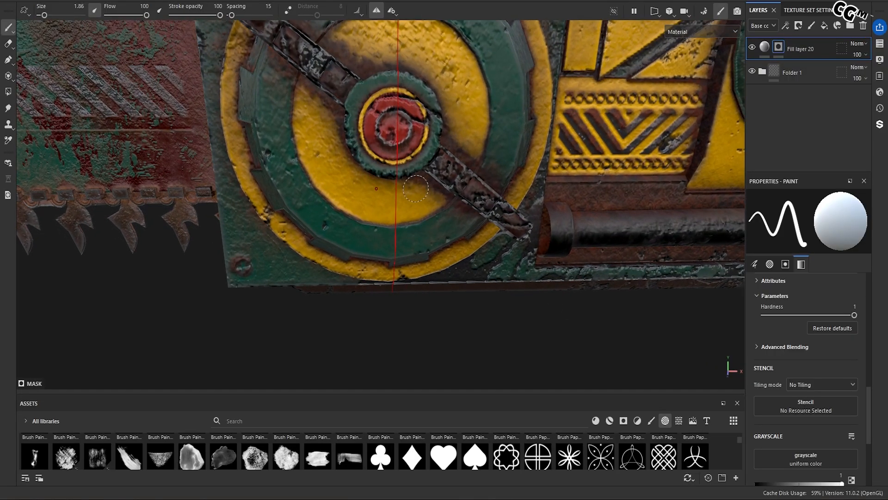
pyautogui.moveTo(418, 199)
pyautogui.keyDown('alt'); pyautogui.mouseDown()
pyautogui.moveTo(415, 155)
pyautogui.moveTo(408, 201)
pyautogui.mouseUp(); pyautogui.keyUp('alt')
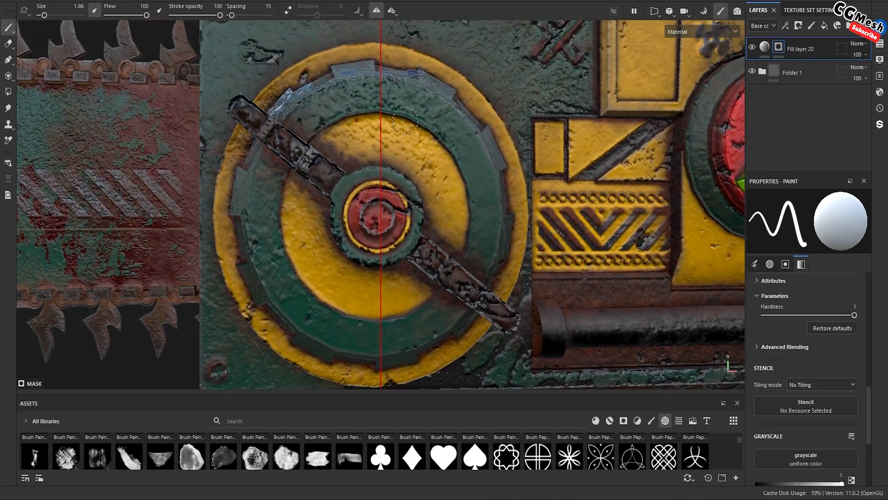
pyautogui.moveTo(410, 72); pyautogui.dragTo(408, 72)
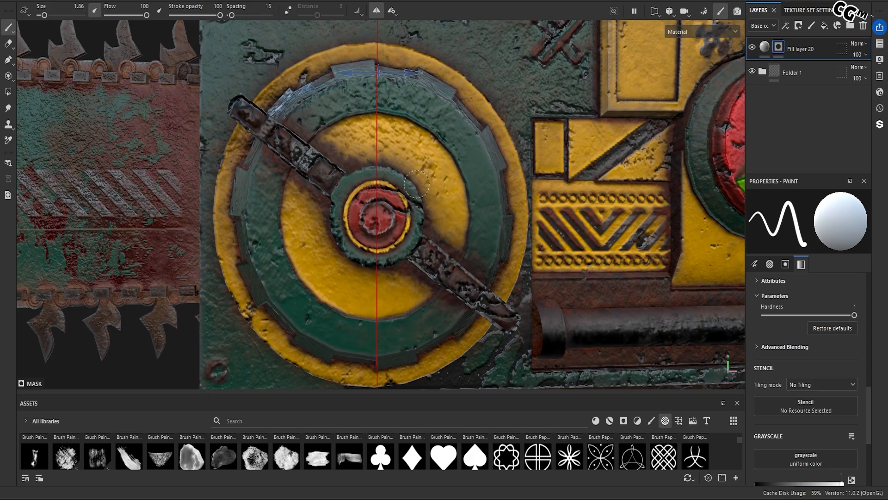
# Paint three mirrored test dabs on the wheel's yellow ring: above, below and beside the red hub
pyautogui.click(397, 132)
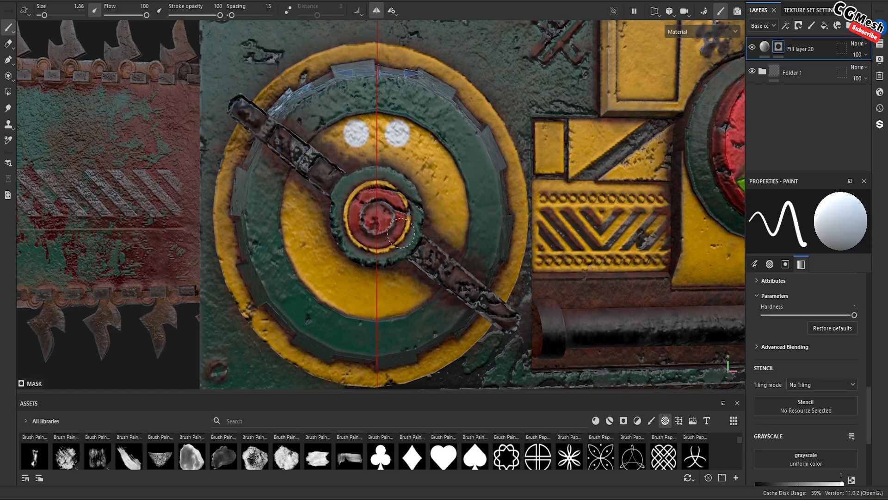
pyautogui.click(398, 291)
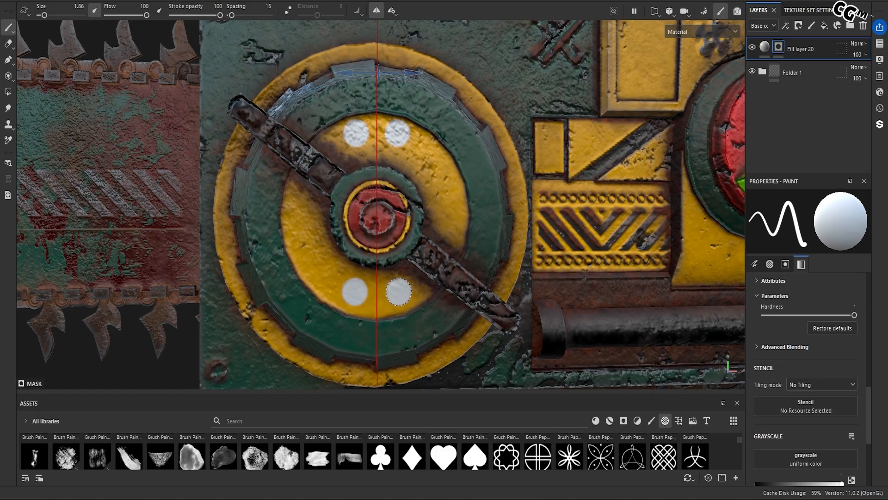
pyautogui.click(304, 239)
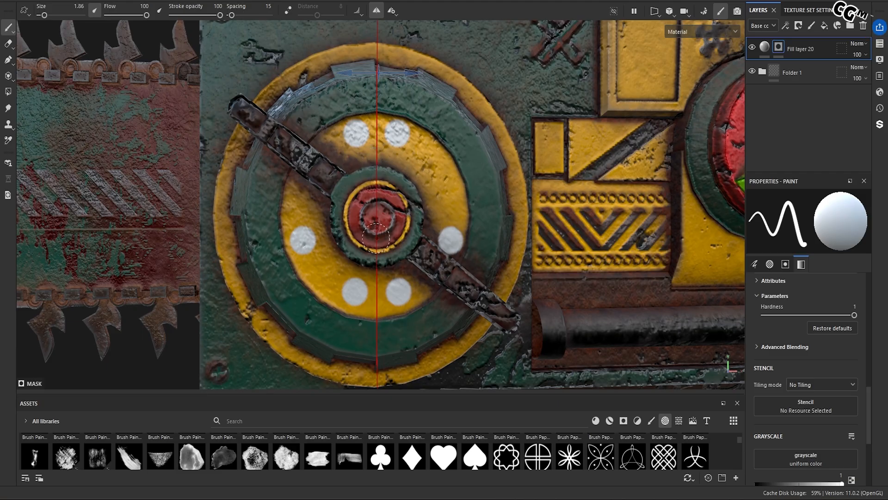
pyautogui.scroll(-5, 355, 210)
pyautogui.scroll(3, 376, 232)
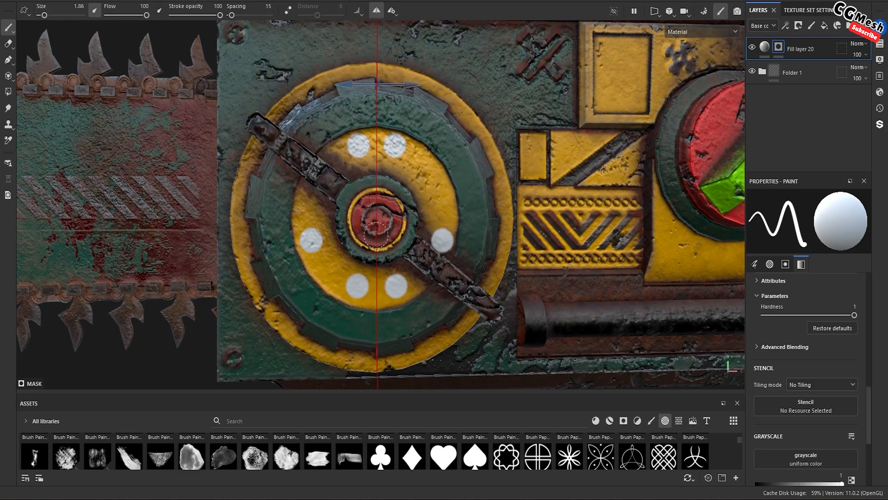
pyautogui.scroll(-2, 376, 235)
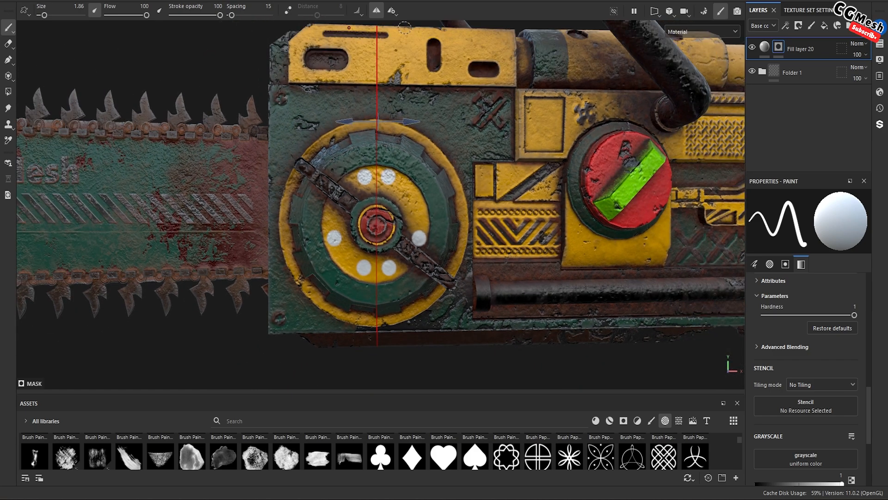
# Hide the symmetry manipulator and switch the mirror symmetry axis to Mirror Y
pyautogui.click(393, 11)
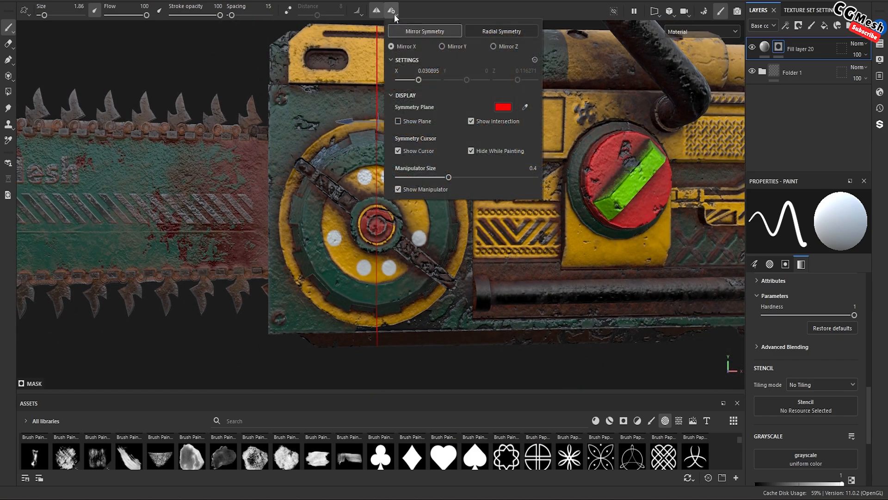
pyautogui.click(398, 189)
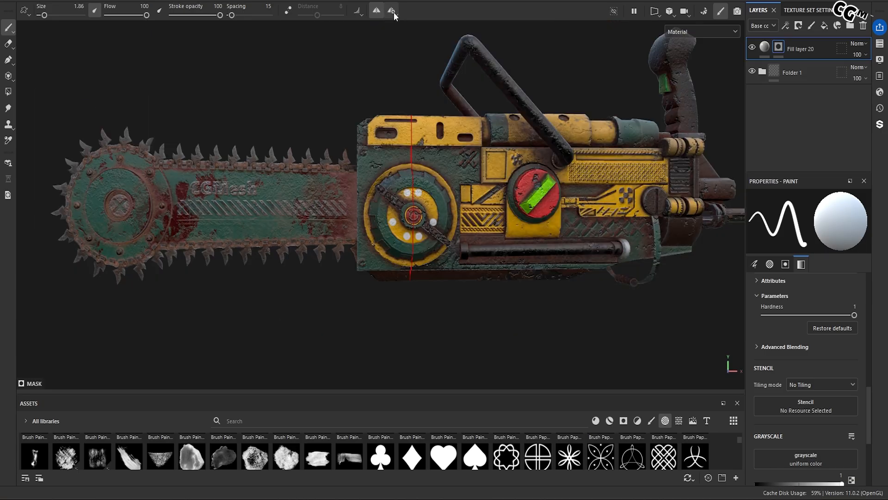
pyautogui.click(392, 11)
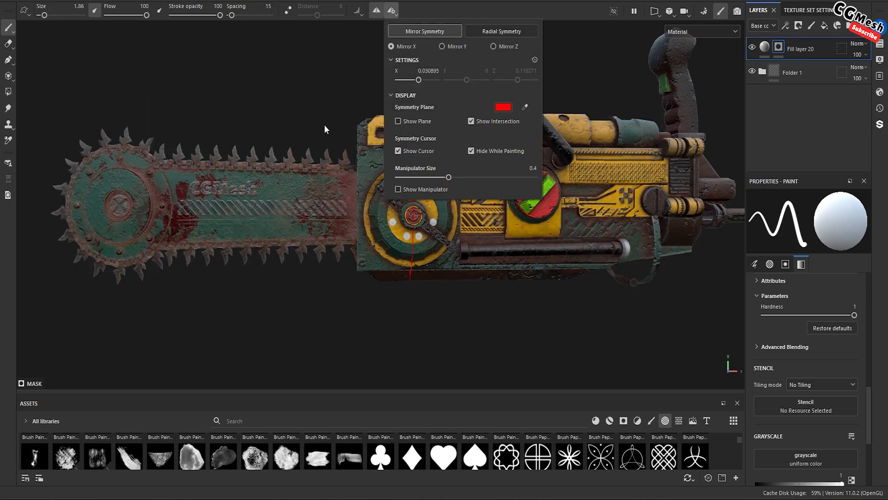
pyautogui.click(443, 46)
pyautogui.moveTo(256, 171)
pyautogui.keyDown('alt'); pyautogui.mouseDown()
pyautogui.moveTo(290, 191)
pyautogui.moveTo(406, 155)
pyautogui.mouseUp(); pyautogui.keyUp('alt')
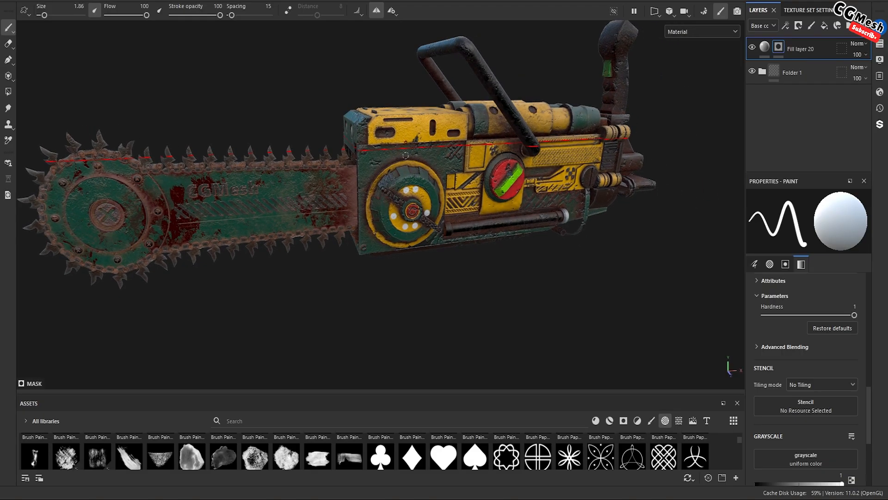
# Show the symmetry manipulator and lower the Y symmetry plane to about -0.162, across the wheel on the engine housing
pyautogui.click(393, 11)
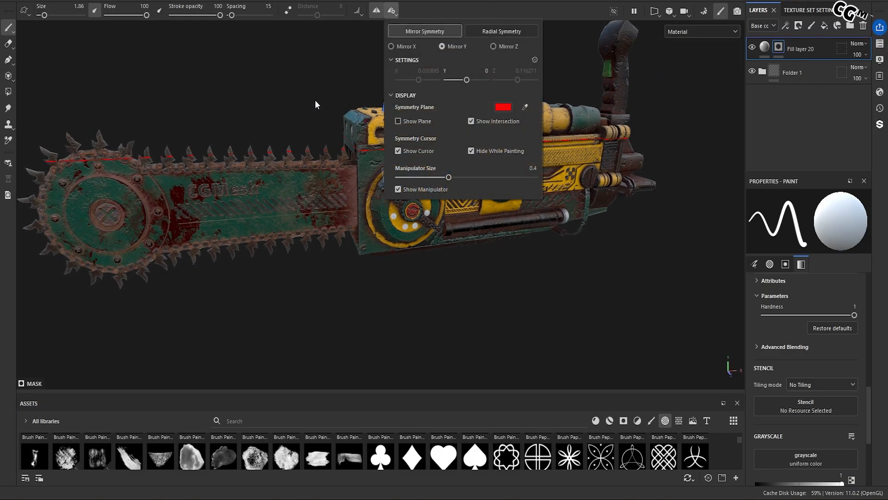
pyautogui.keyDown('alt'); pyautogui.moveTo(316, 105); pyautogui.dragTo(281, 96); pyautogui.keyUp('alt')
pyautogui.moveTo(393, 116); pyautogui.dragTo(386, 170)
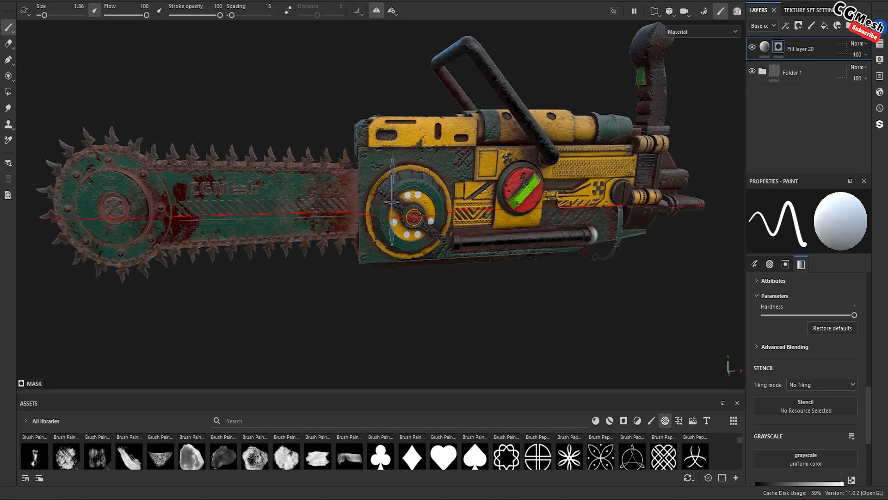
# Try a few paint strokes on the engine housing above the Y symmetry line and undo them
pyautogui.click(404, 153)
pyautogui.moveTo(415, 161); pyautogui.dragTo(439, 160)
pyautogui.hotkey('ctrl', 'z')
pyautogui.hotkey('ctrl', 'z')
pyautogui.hotkey('ctrl', 'z')
# Hide the symmetry manipulator for the Y mirror plane
pyautogui.click(392, 10)
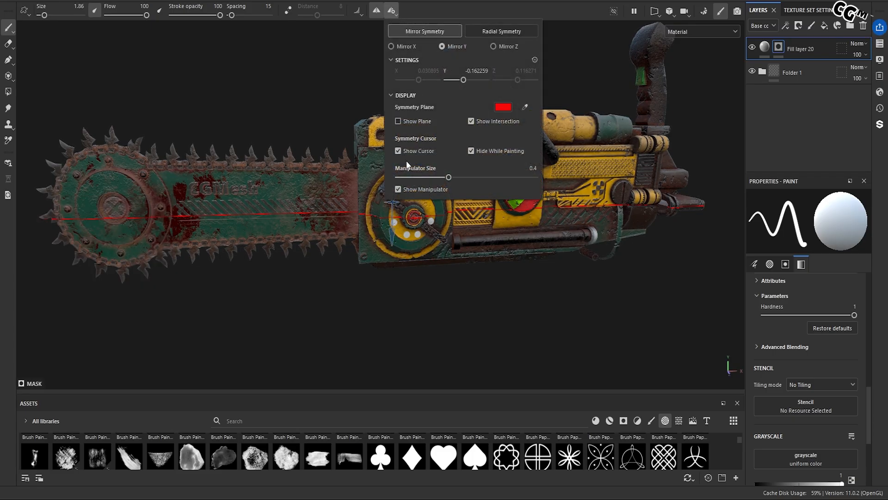
pyautogui.keyDown('alt'); pyautogui.moveTo(234, 112); pyautogui.dragTo(408, 146); pyautogui.keyUp('alt')
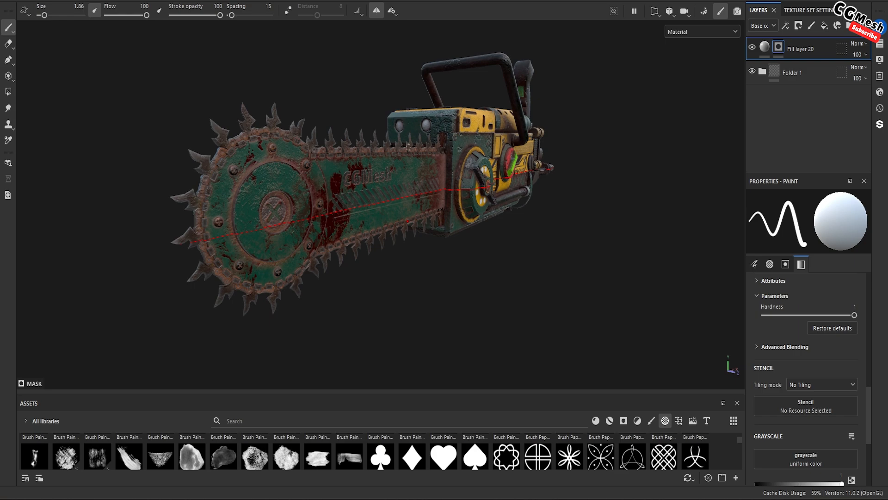
# Paint seven dabs in an arc around the saw disc's hub, above the Y symmetry line, to test the mirroring
pyautogui.scroll(5, 319, 259)
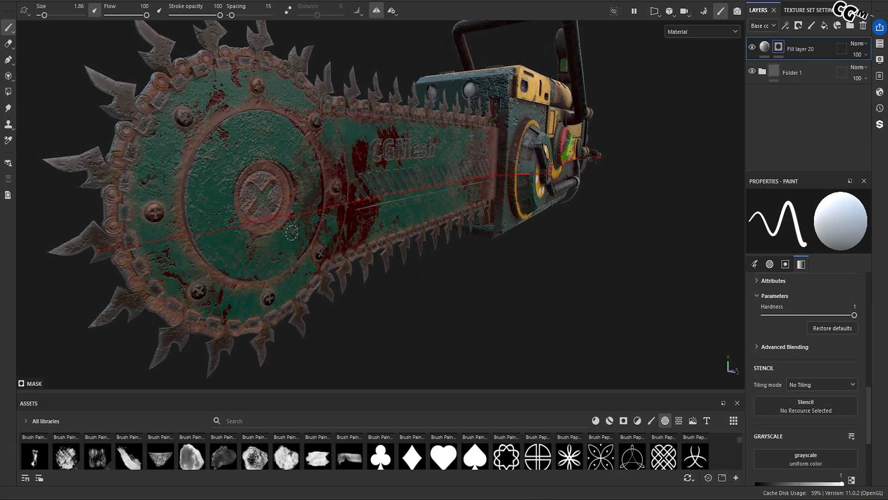
pyautogui.keyDown('alt'); pyautogui.moveTo(293, 197); pyautogui.dragTo(340, 217); pyautogui.keyUp('alt')
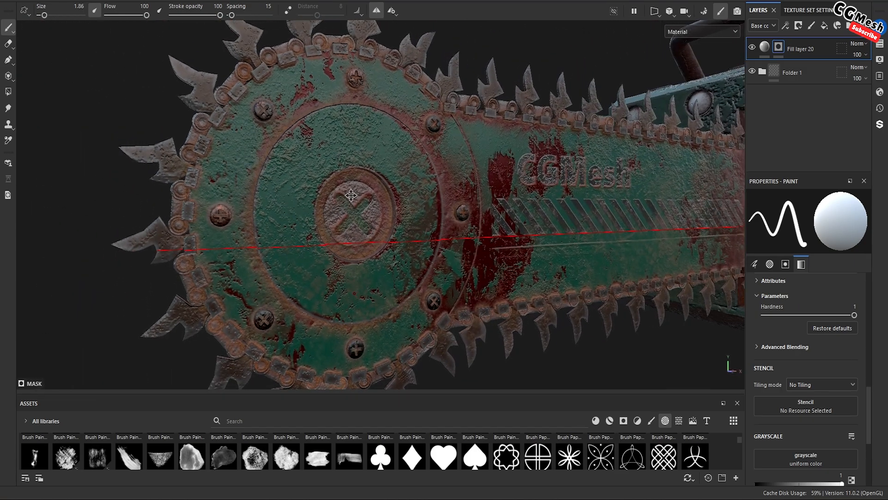
pyautogui.scroll(3, 392, 278)
pyautogui.keyDown('alt'); pyautogui.moveTo(393, 278); pyautogui.dragTo(366, 260); pyautogui.keyUp('alt')
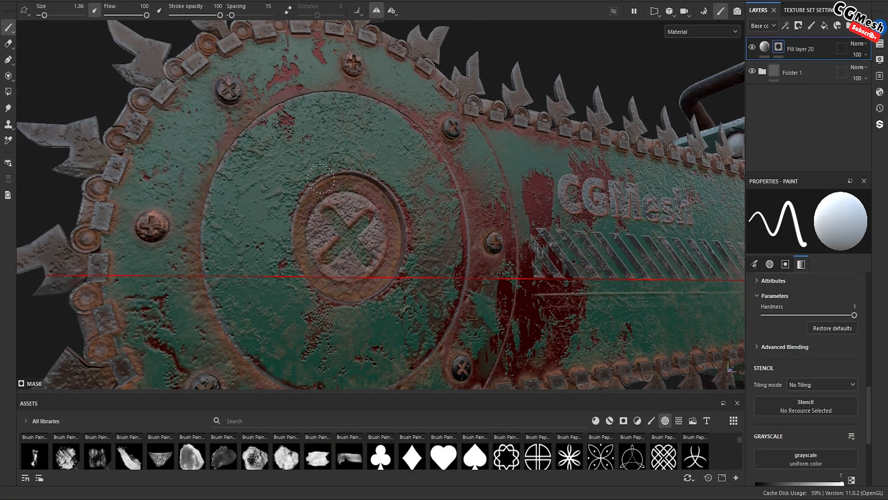
pyautogui.moveTo(304, 185)
pyautogui.keyDown('alt'); pyautogui.mouseDown()
pyautogui.moveTo(298, 218)
pyautogui.moveTo(283, 213)
pyautogui.moveTo(304, 253)
pyautogui.mouseUp(); pyautogui.keyUp('alt')
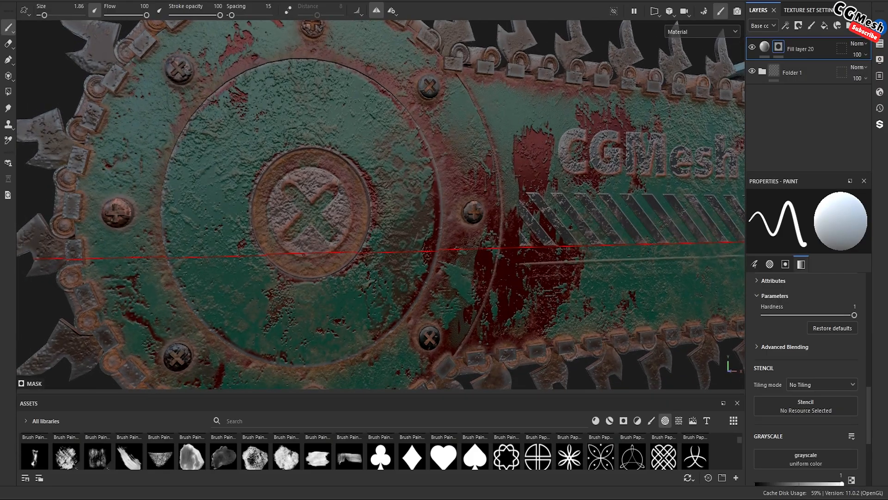
pyautogui.click(226, 187)
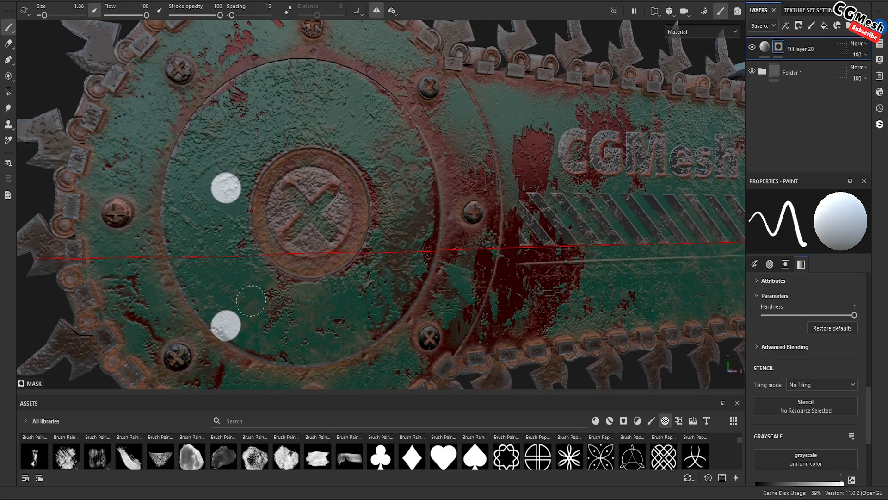
pyautogui.click(245, 145)
pyautogui.click(298, 124)
pyautogui.click(364, 127)
pyautogui.click(407, 186)
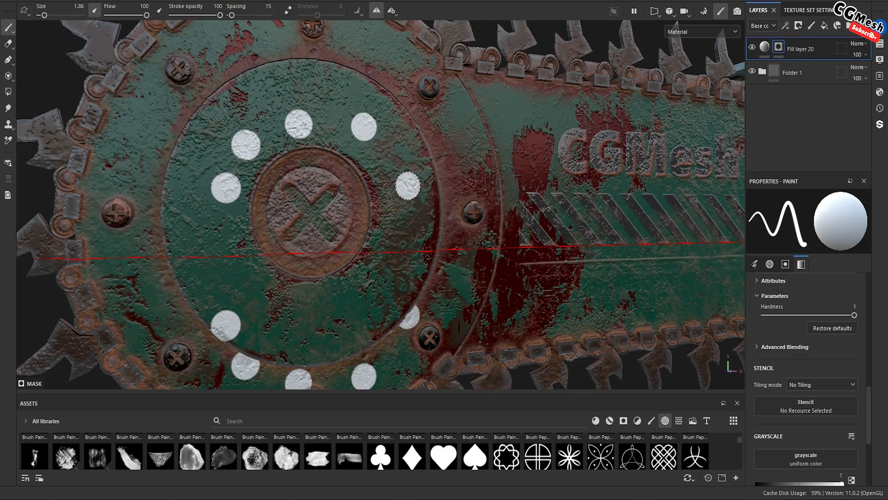
pyautogui.click(401, 222)
pyautogui.click(201, 225)
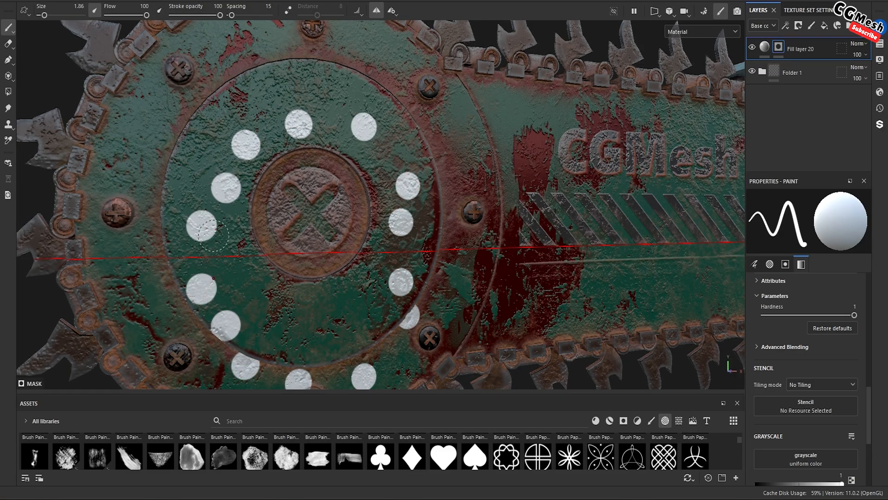
pyautogui.scroll(-3, 319, 193)
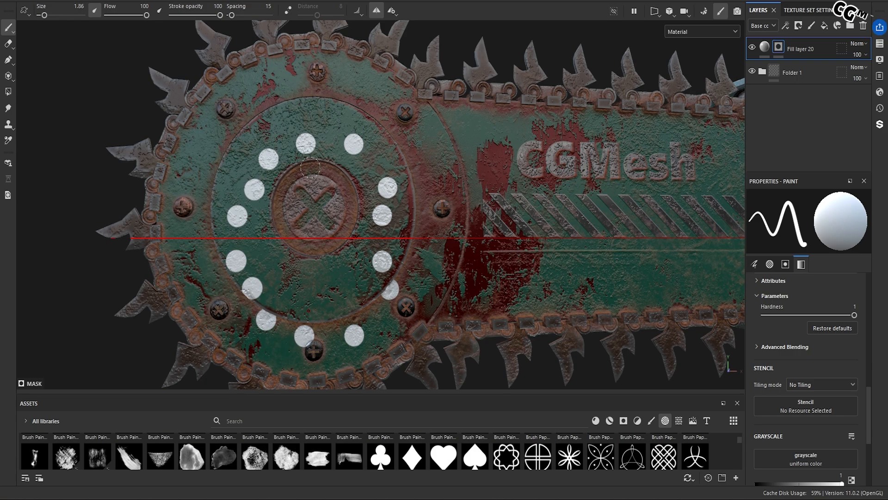
# Switch from mirror to radial symmetry around the Z axis with a count of 8, and undo the test dabs on the saw disc
pyautogui.click(396, 15)
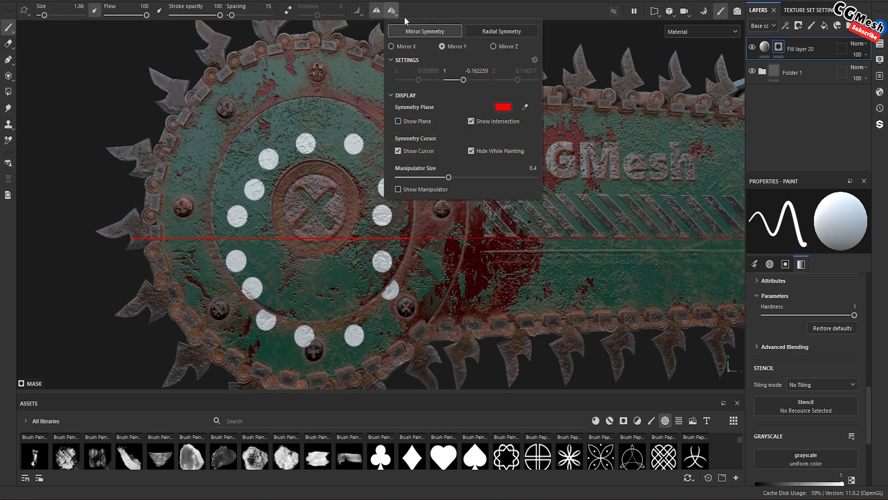
pyautogui.click(497, 33)
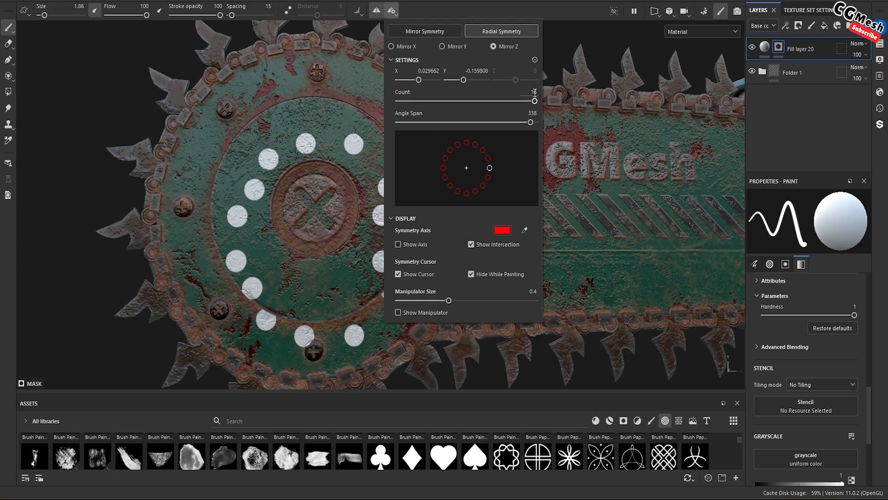
pyautogui.moveTo(533, 102); pyautogui.dragTo(457, 107)
pyautogui.click(238, 215)
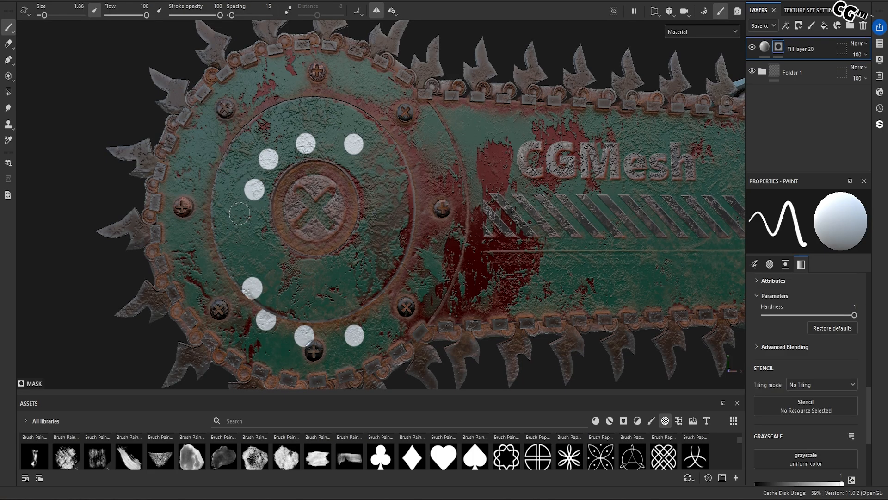
pyautogui.click(391, 11)
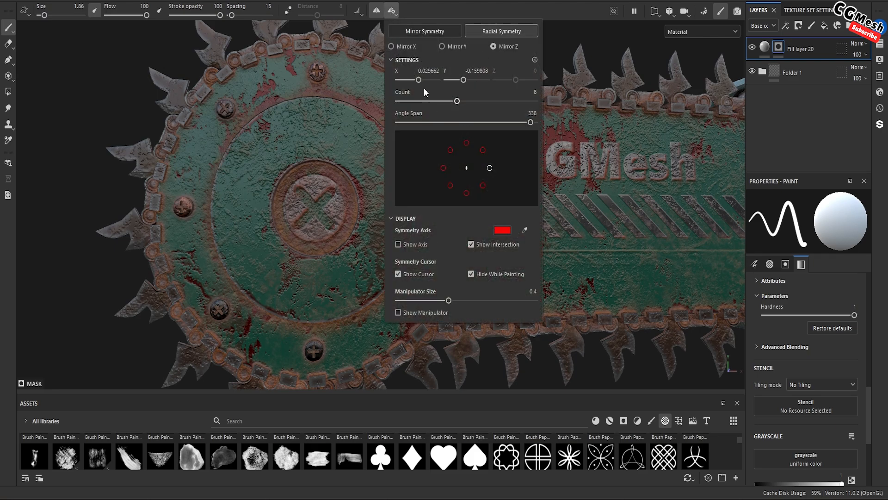
pyautogui.click(117, 97)
# Examine the saw disc and the engine housing's wheel to locate the centre of the radial symmetry
pyautogui.scroll(-7, 569, 204)
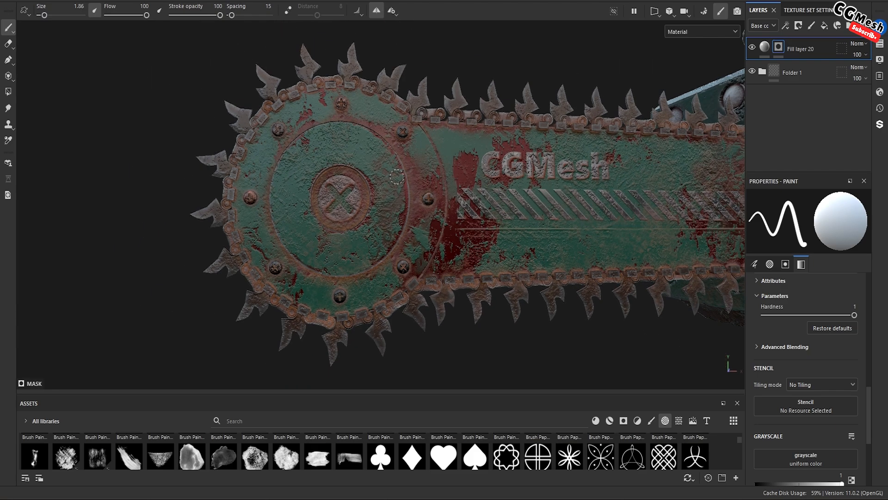
pyautogui.keyDown('alt'); pyautogui.moveTo(568, 203); pyautogui.dragTo(273, 220, button='middle'); pyautogui.keyUp('alt')
pyautogui.keyDown('alt'); pyautogui.moveTo(463, 199); pyautogui.dragTo(471, 182); pyautogui.keyUp('alt')
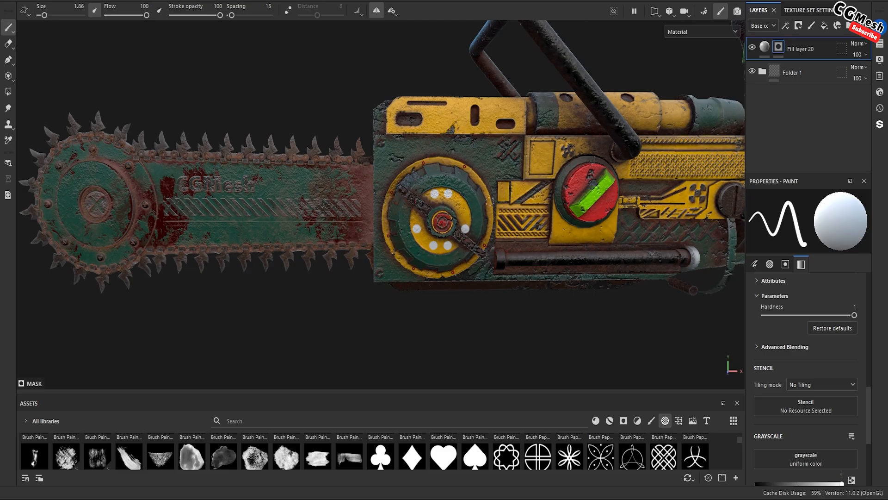
pyautogui.scroll(5, 442, 221)
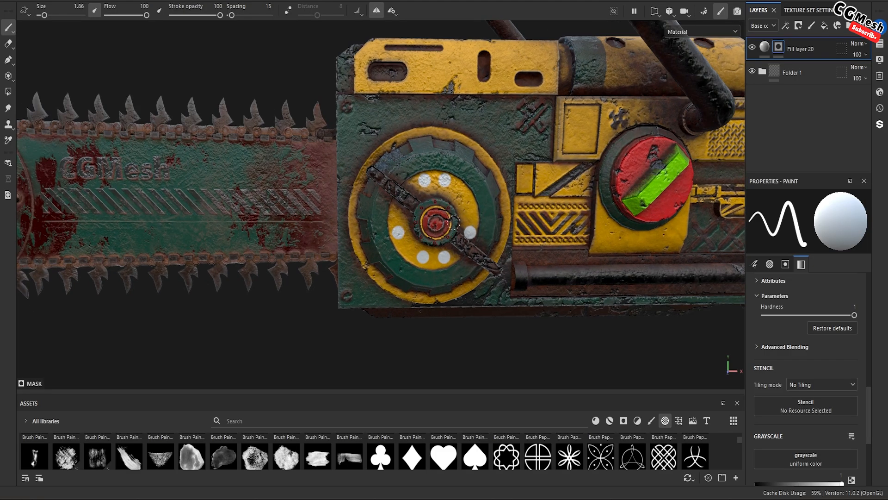
pyautogui.scroll(-2, 433, 219)
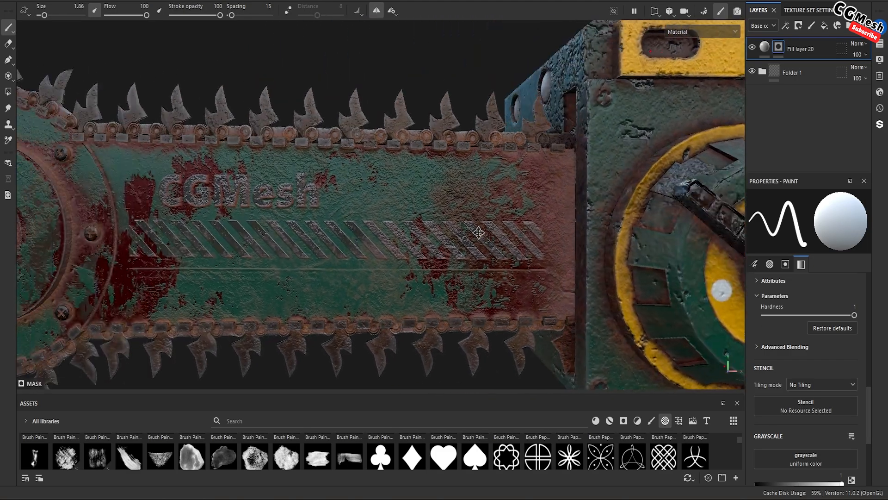
pyautogui.moveTo(434, 222)
pyautogui.keyDown('alt'); pyautogui.mouseDown()
pyautogui.moveTo(463, 222)
pyautogui.moveTo(447, 218)
pyautogui.mouseUp(); pyautogui.keyUp('alt')
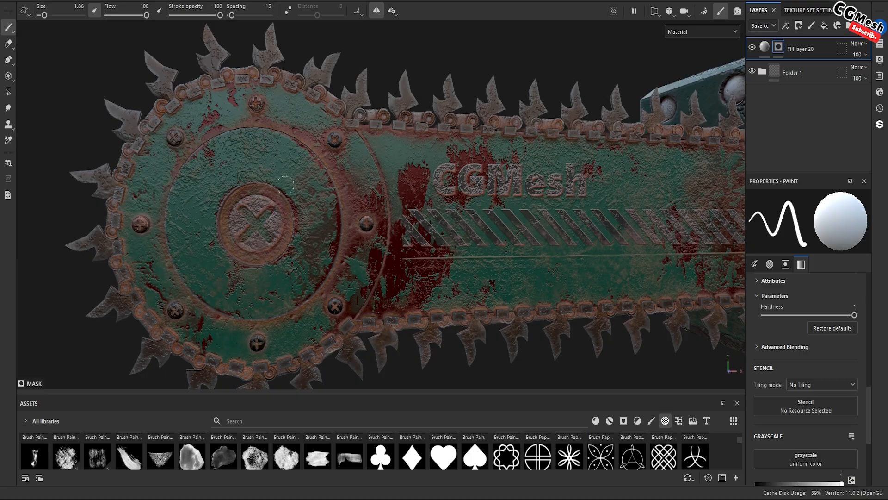
pyautogui.scroll(-5, 487, 197)
pyautogui.keyDown('alt'); pyautogui.moveTo(532, 218); pyautogui.dragTo(506, 220); pyautogui.keyUp('alt')
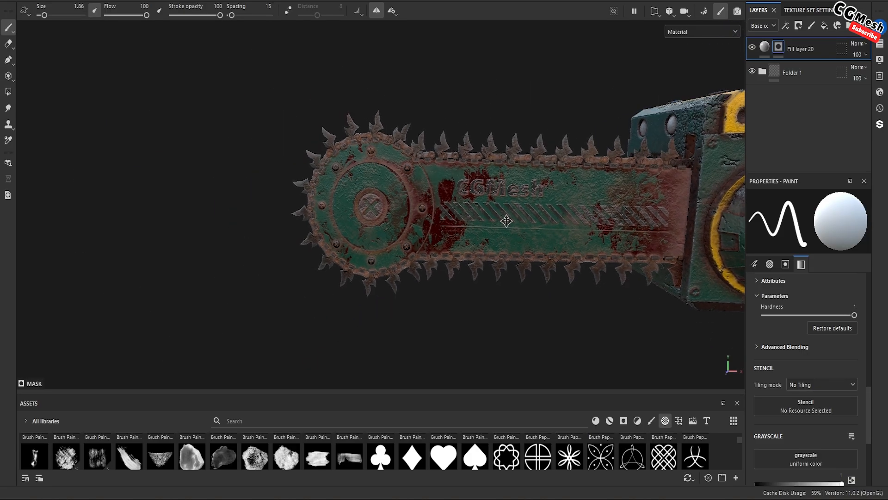
pyautogui.keyDown('alt'); pyautogui.moveTo(506, 220); pyautogui.dragTo(317, 219, button='middle'); pyautogui.keyUp('alt')
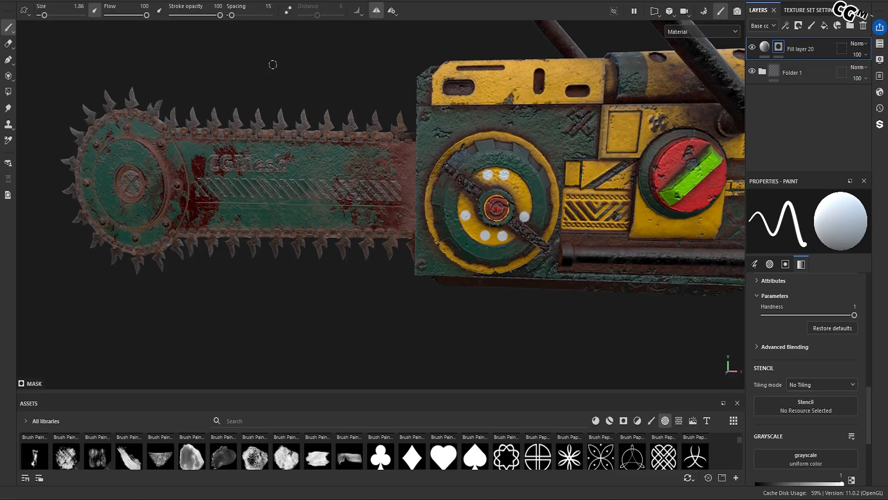
# Show the radial symmetry manipulator and move the symmetry centre along X from the engine wheel to the saw disc
pyautogui.click(393, 11)
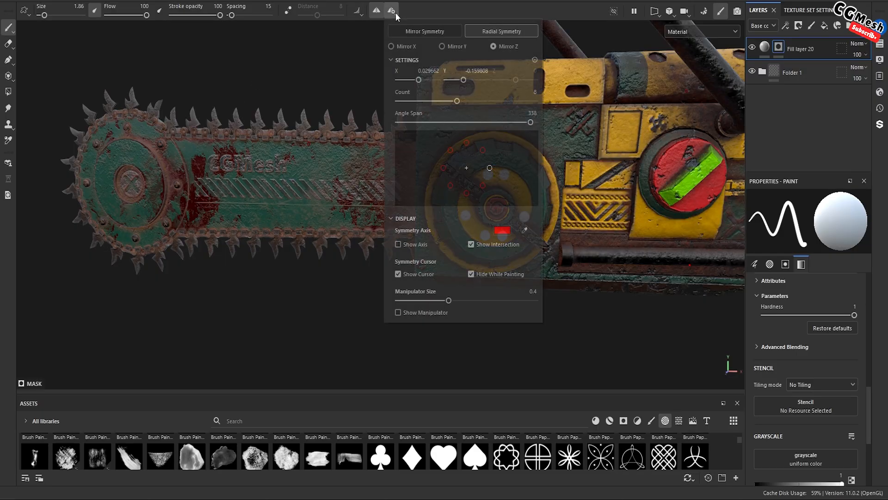
pyautogui.click(398, 312)
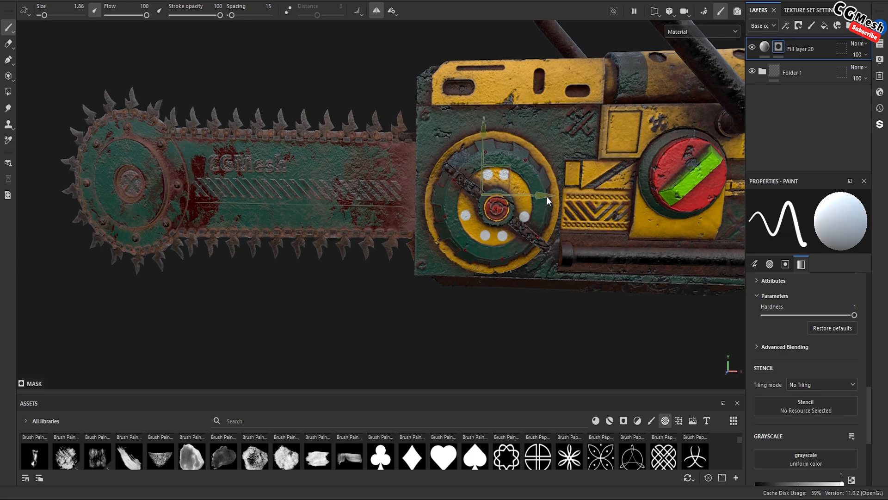
pyautogui.moveTo(547, 196); pyautogui.dragTo(292, 227)
# Shift the radial symmetry centre along X and Y onto the cross-marked hub of the saw disc
pyautogui.keyDown('alt'); pyautogui.moveTo(292, 227); pyautogui.dragTo(398, 252, button='middle'); pyautogui.keyUp('alt')
pyautogui.scroll(2, 398, 252)
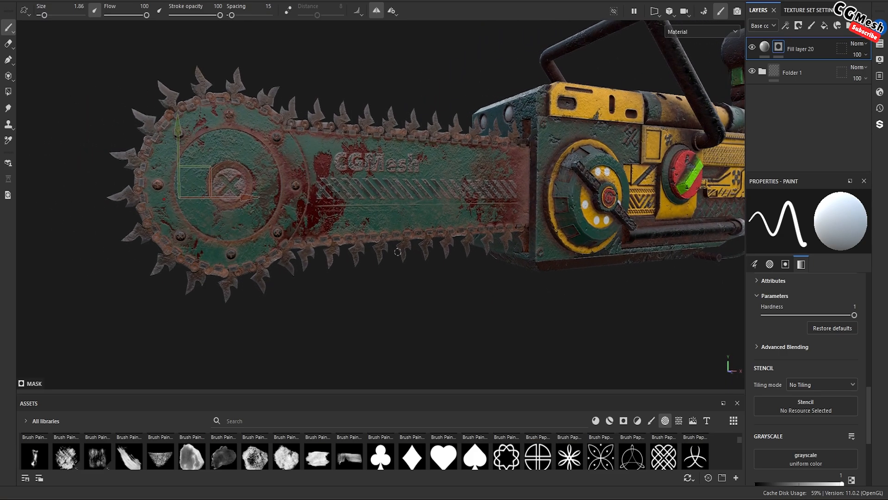
pyautogui.keyDown('alt'); pyautogui.keyDown('shift'); pyautogui.moveTo(398, 252); pyautogui.dragTo(371, 224); pyautogui.keyUp('shift'); pyautogui.keyUp('alt')
pyautogui.scroll(8, 291, 201)
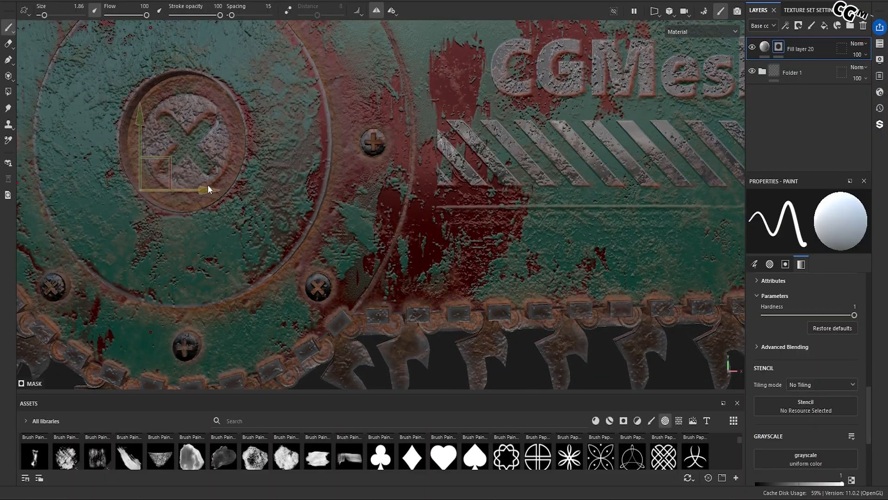
pyautogui.moveTo(204, 189); pyautogui.dragTo(252, 197)
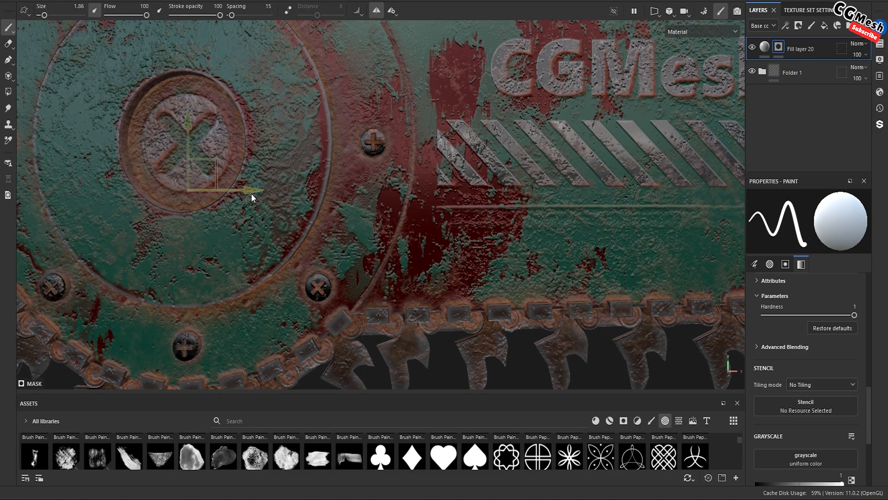
pyautogui.moveTo(185, 123); pyautogui.dragTo(188, 77)
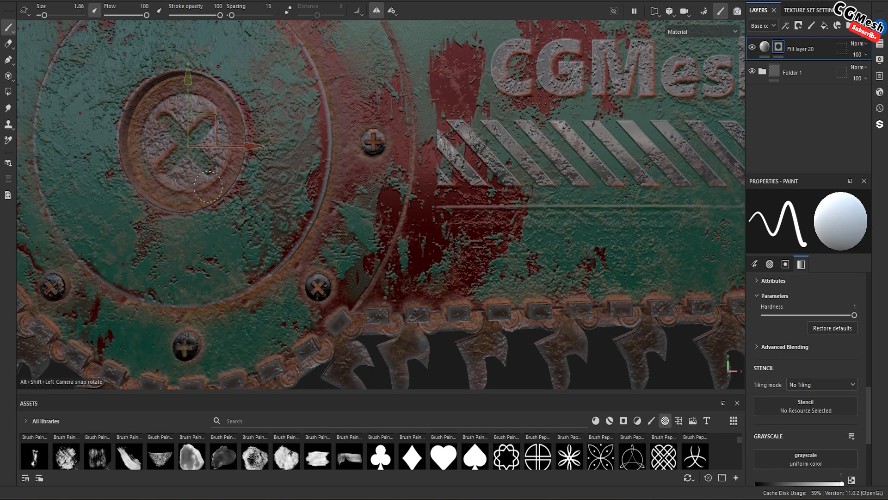
# Fine-tune the radial symmetry centre at the disc's hub to about X -0.797 and Y -0.137
pyautogui.scroll(3, 188, 190)
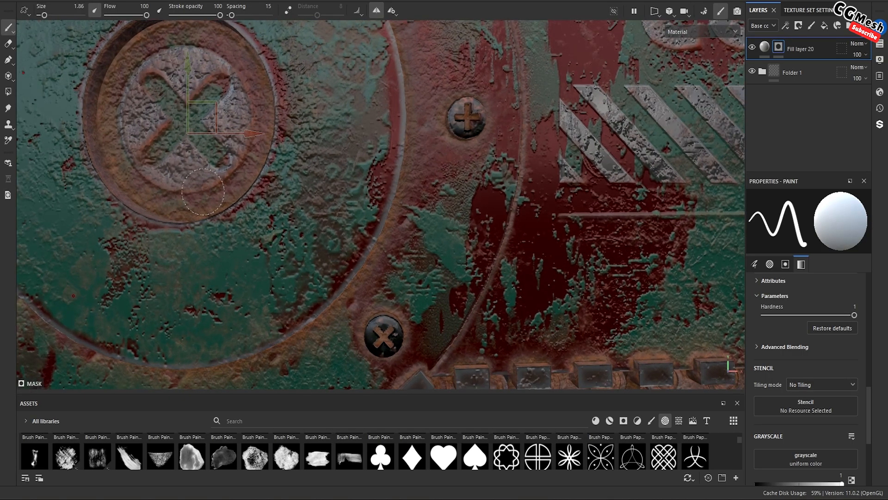
pyautogui.moveTo(203, 192)
pyautogui.mouseDown(button='middle')
pyautogui.moveTo(243, 241)
pyautogui.moveTo(302, 228)
pyautogui.mouseUp(button='middle')
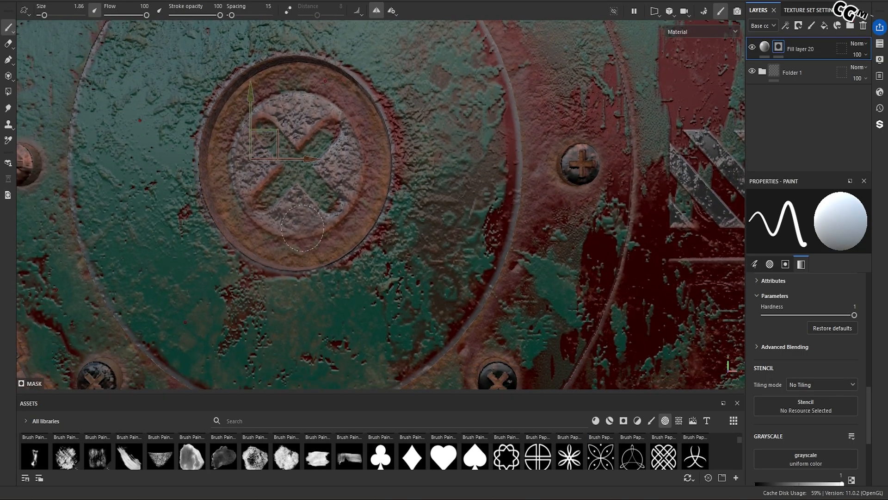
pyautogui.moveTo(304, 159); pyautogui.dragTo(358, 165)
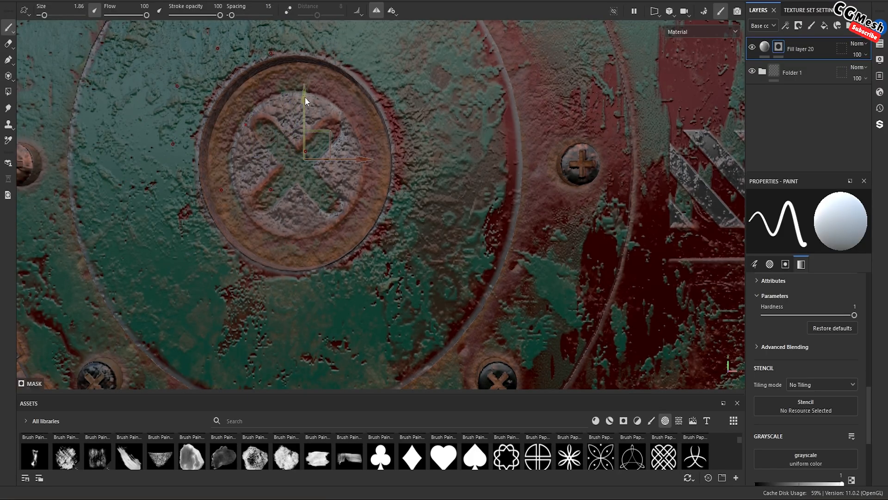
pyautogui.moveTo(305, 98); pyautogui.dragTo(308, 132)
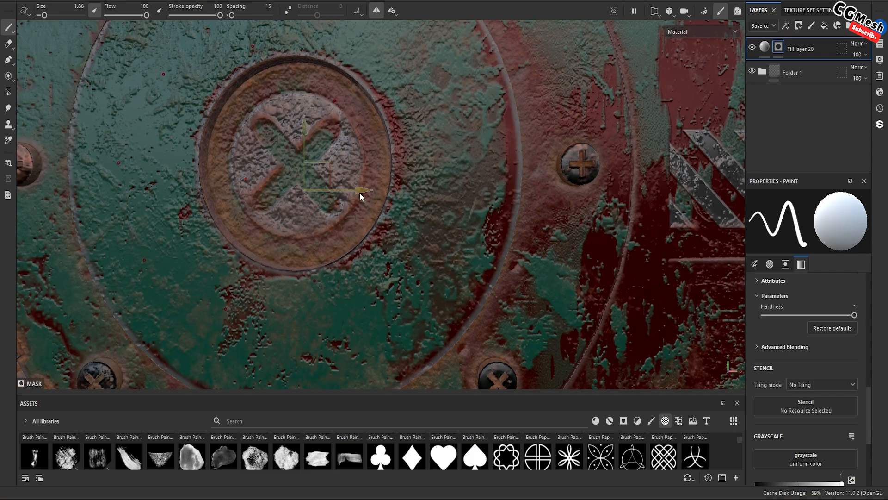
pyautogui.moveTo(359, 192); pyautogui.dragTo(389, 188)
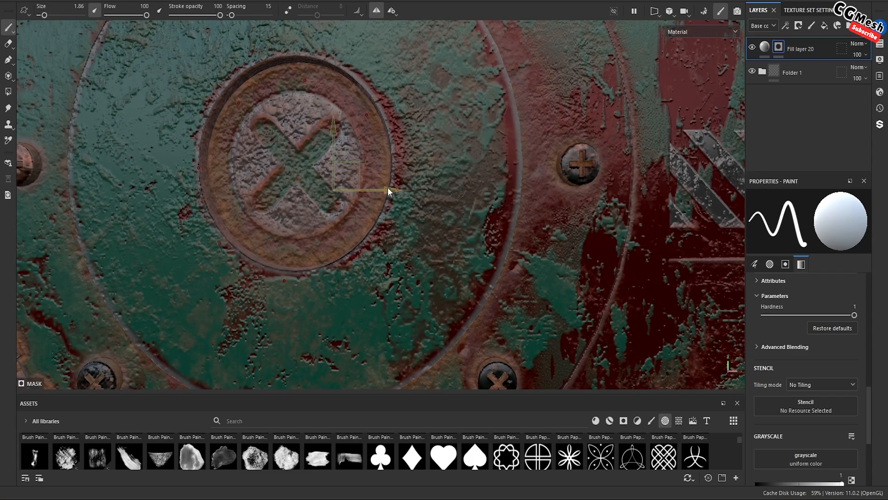
pyautogui.moveTo(333, 130); pyautogui.dragTo(333, 124)
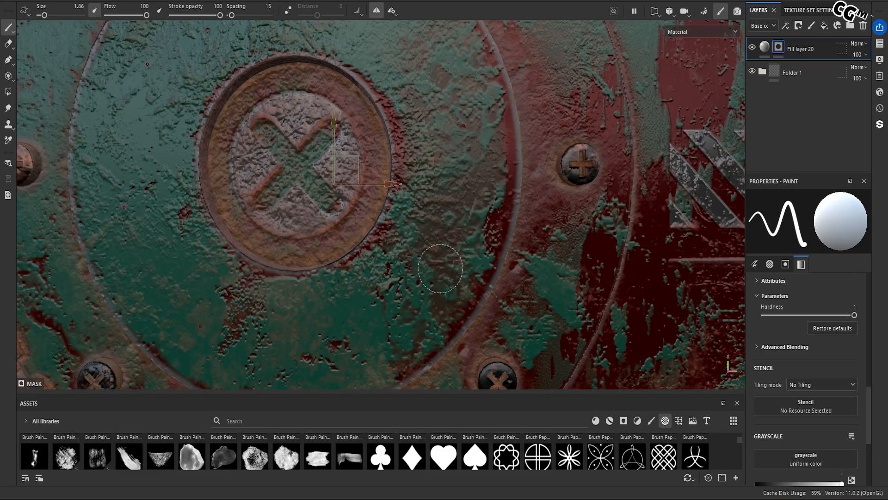
# Paint one dab on the saw disc beside the hub to test the eight-fold radial symmetry
pyautogui.click(440, 269)
pyautogui.scroll(-2, 417, 232)
pyautogui.scroll(-3, 417, 232)
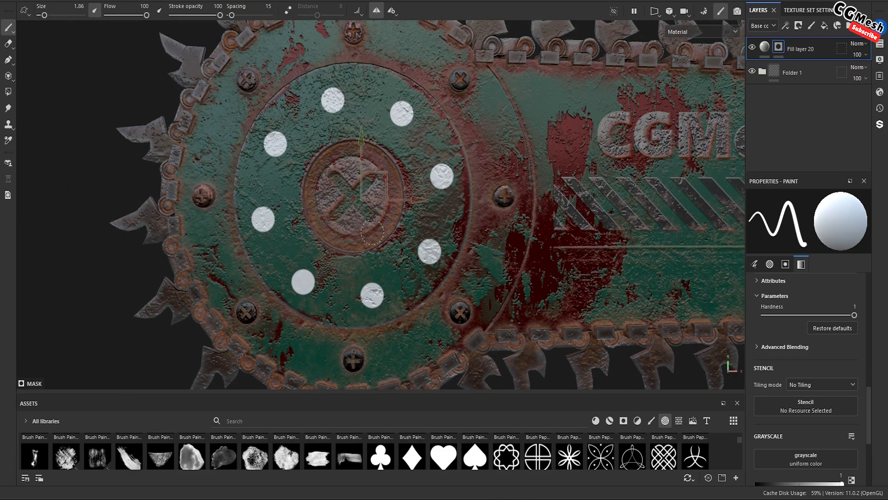
pyautogui.moveTo(342, 222)
pyautogui.keyDown('alt'); pyautogui.mouseDown()
pyautogui.moveTo(396, 232)
pyautogui.moveTo(404, 194)
pyautogui.moveTo(332, 199)
pyautogui.moveTo(381, 227)
pyautogui.mouseUp(); pyautogui.keyUp('alt')
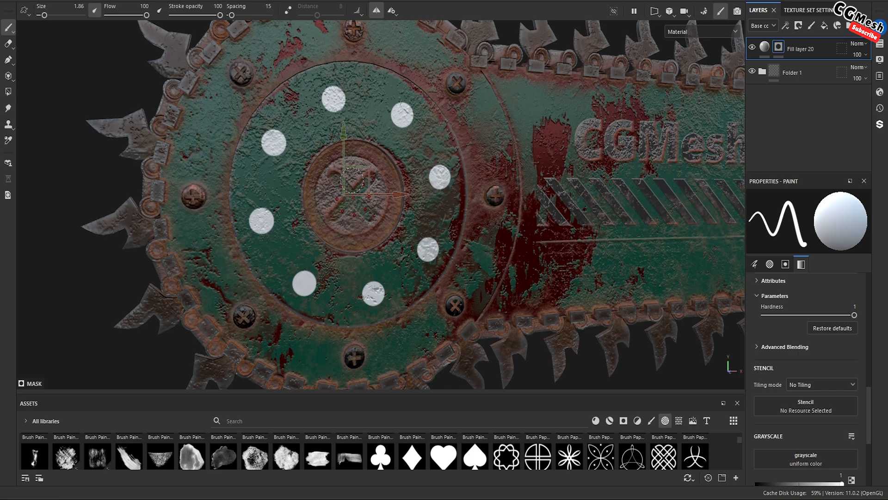
# Raise the radial symmetry count to 12, and try a dab on the saw disc above the hub and undo it
pyautogui.click(394, 12)
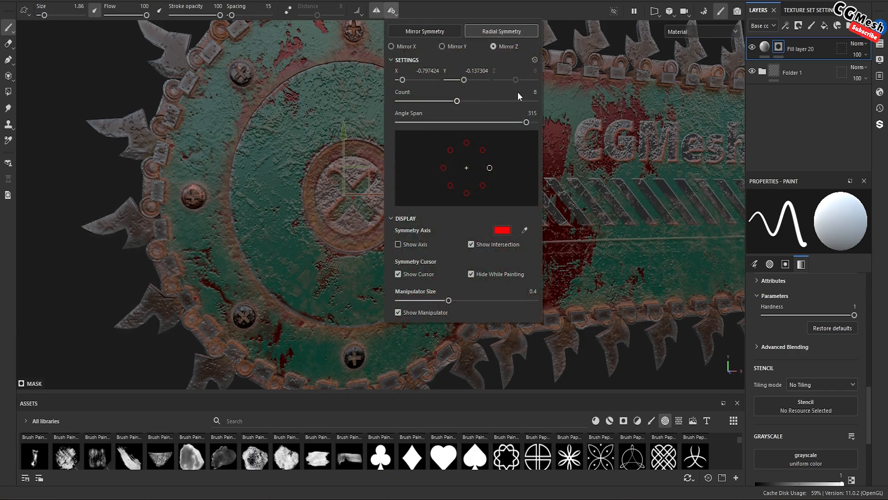
pyautogui.moveTo(457, 101); pyautogui.dragTo(496, 105)
pyautogui.click(281, 146)
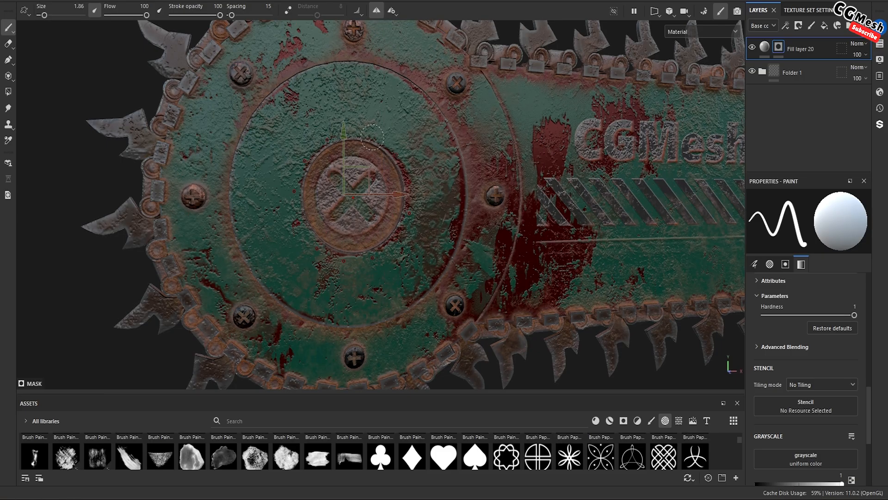
pyautogui.click(392, 105)
pyautogui.hotkey('ctrl', 'z')
# Widen the radial symmetry's angle span towards a full circle and paint a test dab above the hub
pyautogui.click(394, 13)
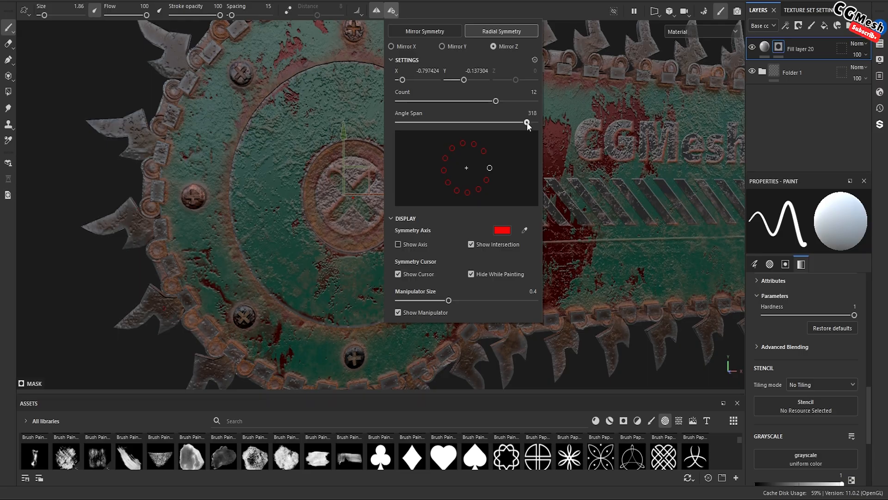
pyautogui.moveTo(527, 122); pyautogui.dragTo(534, 123)
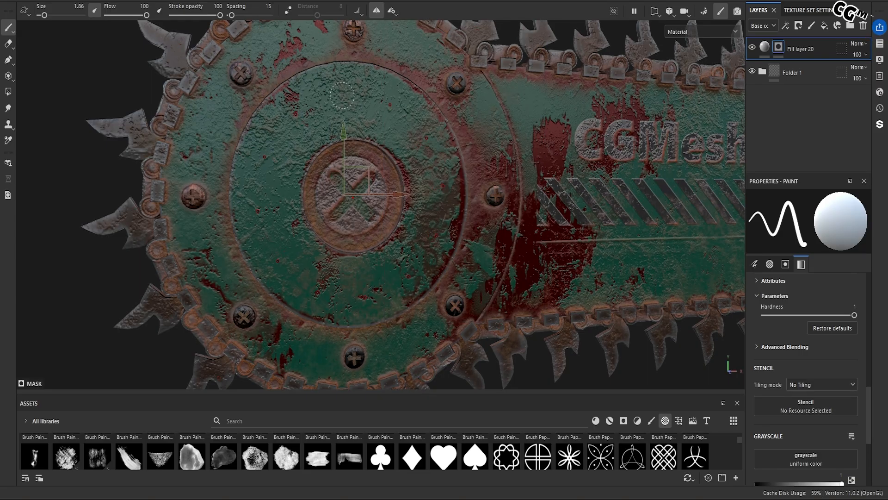
pyautogui.click(350, 95)
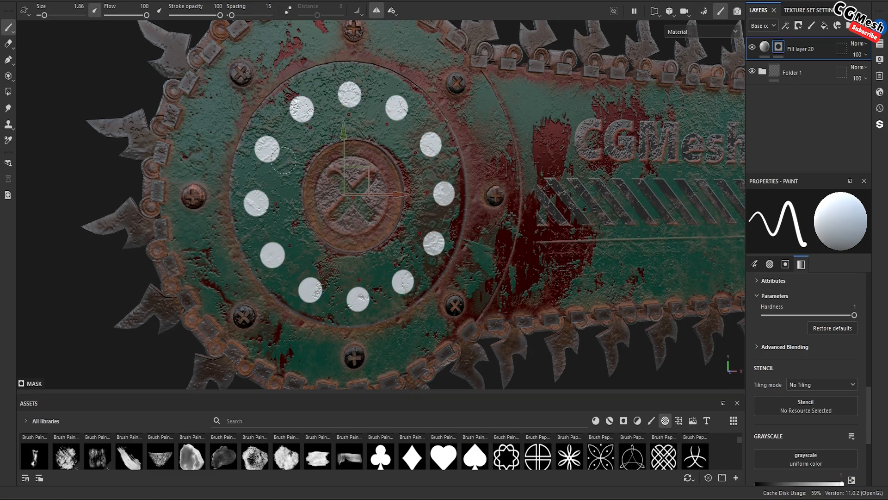
# Reduce the radial symmetry's angle span to 130 and undo the ring of test dabs
pyautogui.click(392, 10)
pyautogui.moveTo(533, 123); pyautogui.dragTo(491, 123)
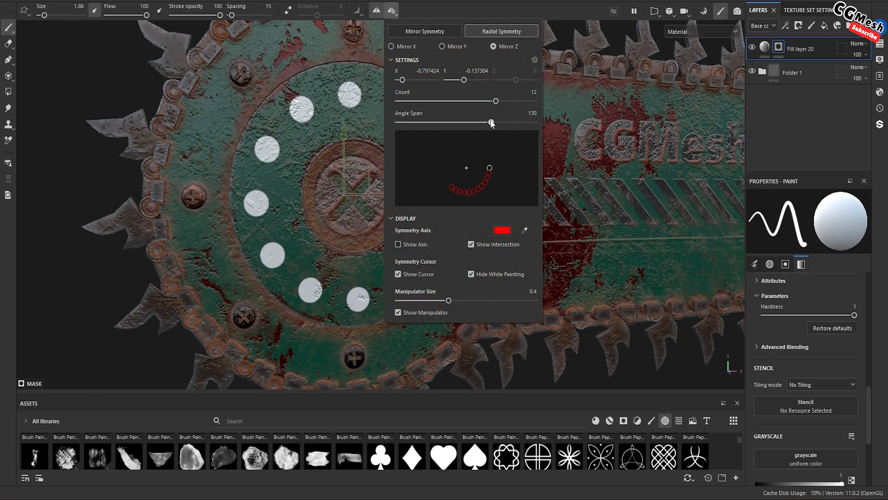
pyautogui.click(294, 170)
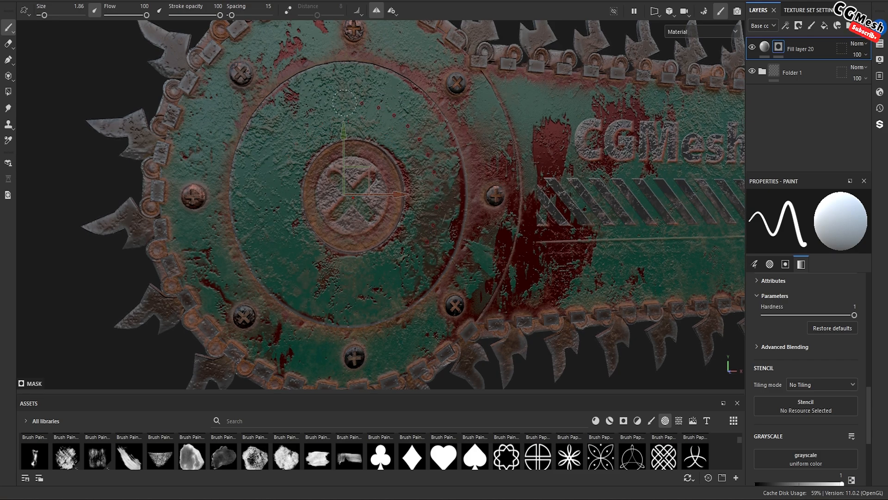
# Reduce the brush size to 0.93, and try a dab on the saw disc with the narrowed angle span and undo it
pyautogui.press('[')
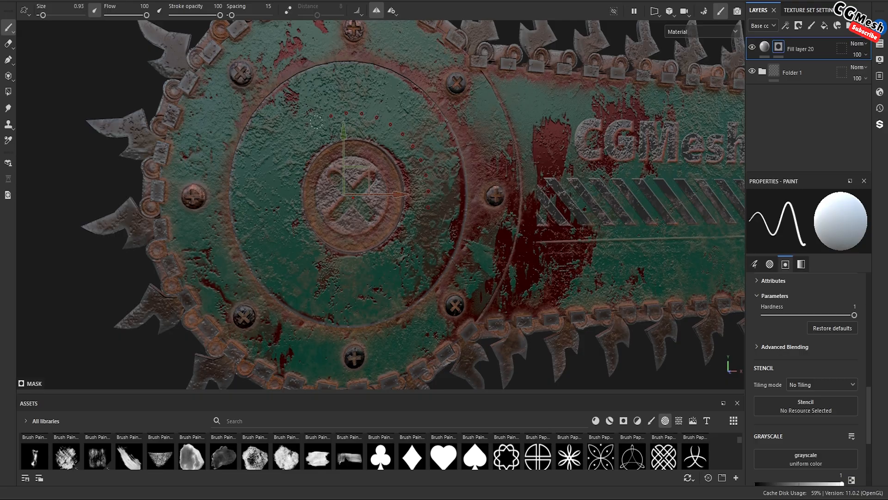
pyautogui.click(309, 111)
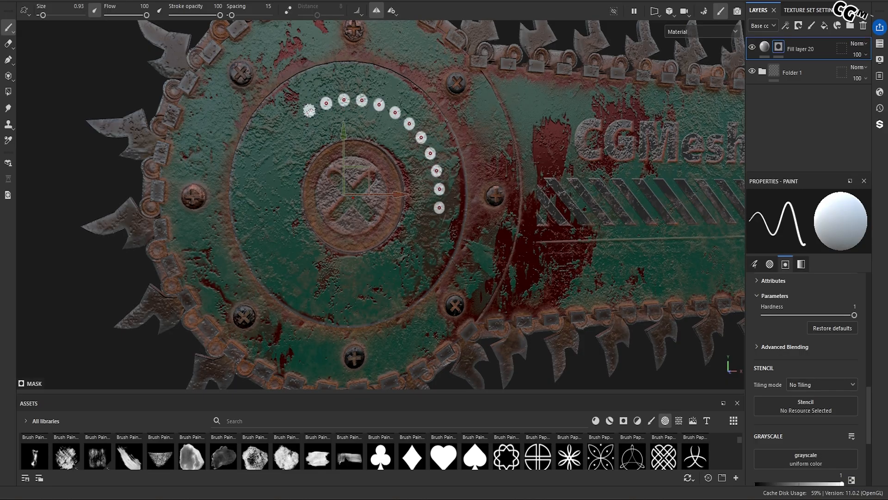
pyautogui.hotkey('ctrl', 'z')
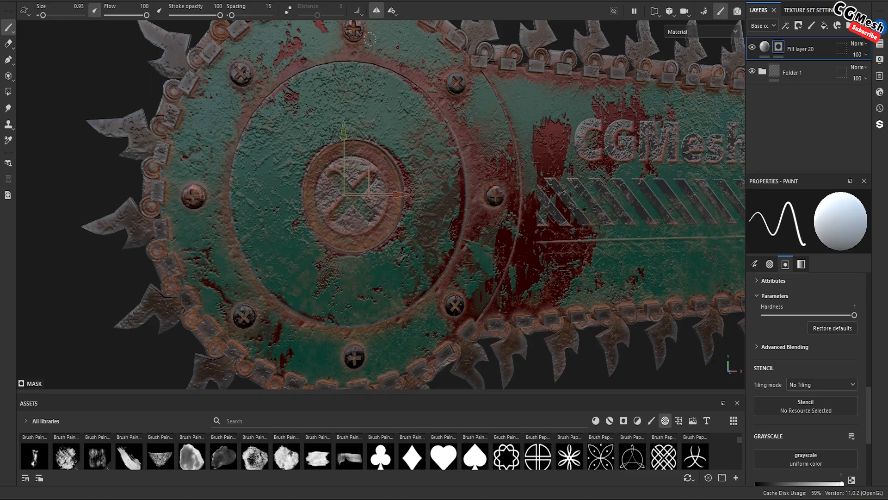
# Narrow the radial symmetry's angle span to 122 and lower its count
pyautogui.click(397, 13)
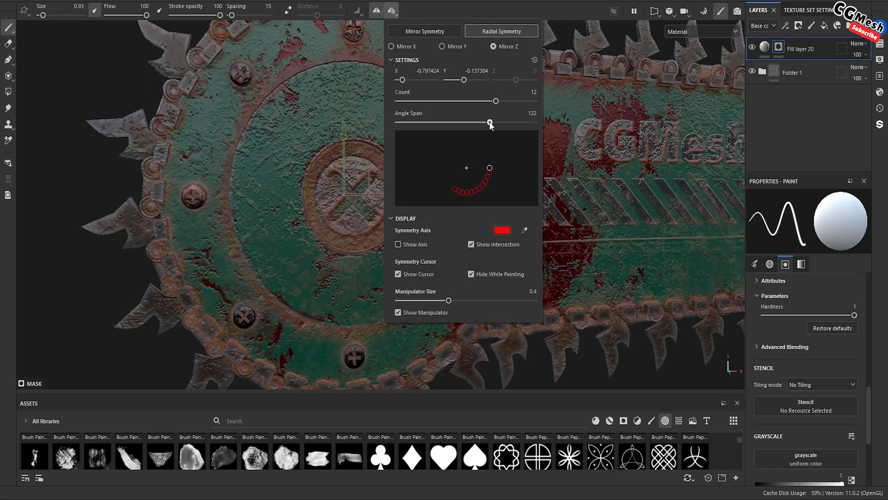
pyautogui.moveTo(496, 100); pyautogui.dragTo(477, 101)
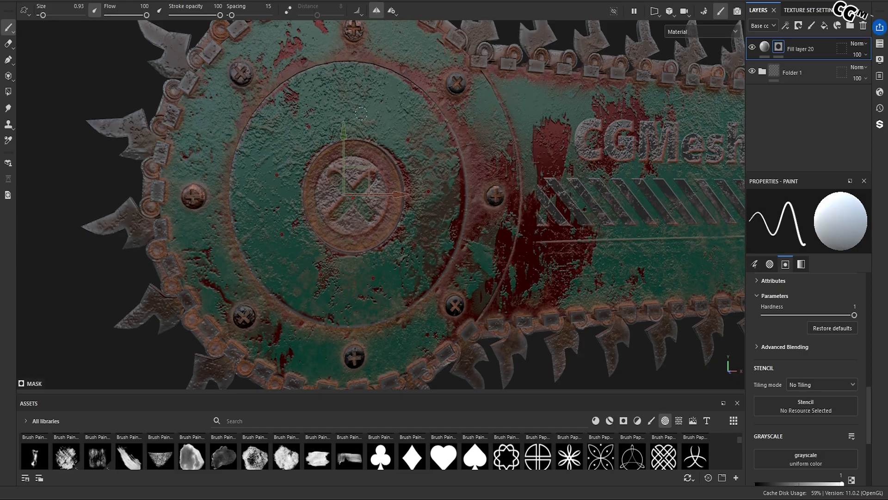
pyautogui.keyDown('alt'); pyautogui.moveTo(361, 114); pyautogui.dragTo(348, 137, button='right'); pyautogui.keyUp('alt')
pyautogui.keyDown('alt'); pyautogui.moveTo(357, 150); pyautogui.dragTo(419, 170); pyautogui.keyUp('alt')
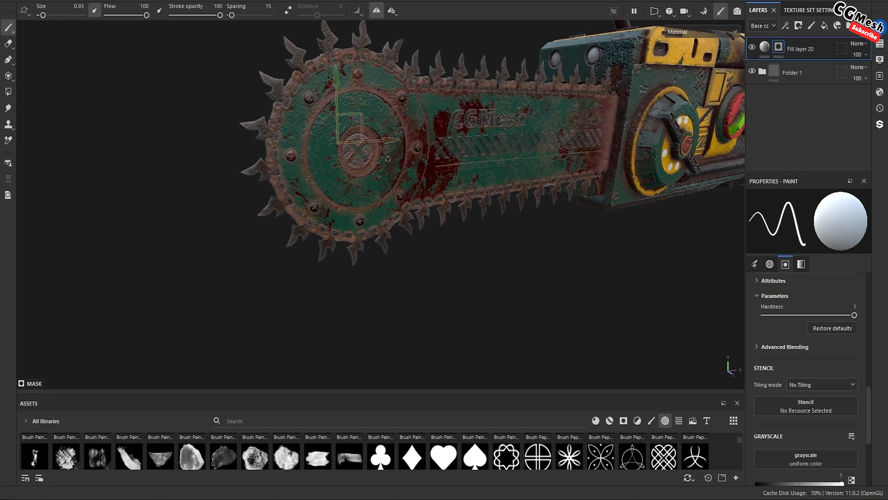
pyautogui.scroll(4, 388, 157)
pyautogui.keyDown('alt'); pyautogui.moveTo(390, 117); pyautogui.dragTo(398, 158, button='middle'); pyautogui.keyUp('alt')
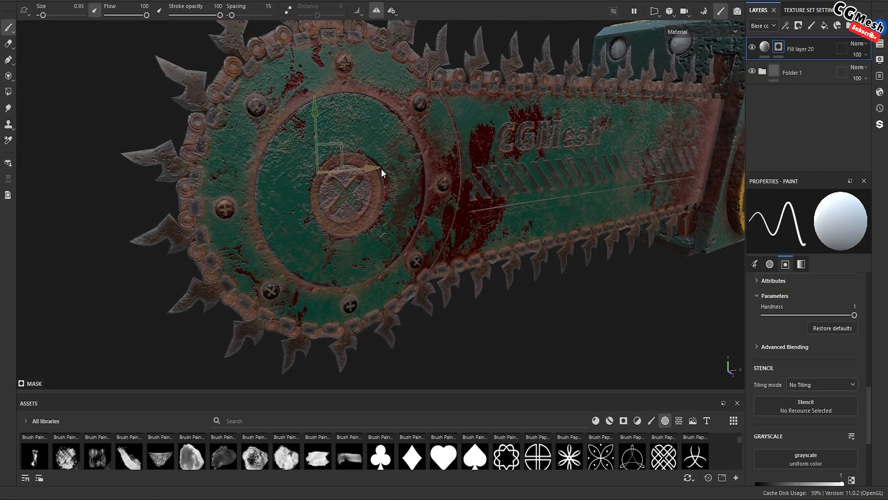